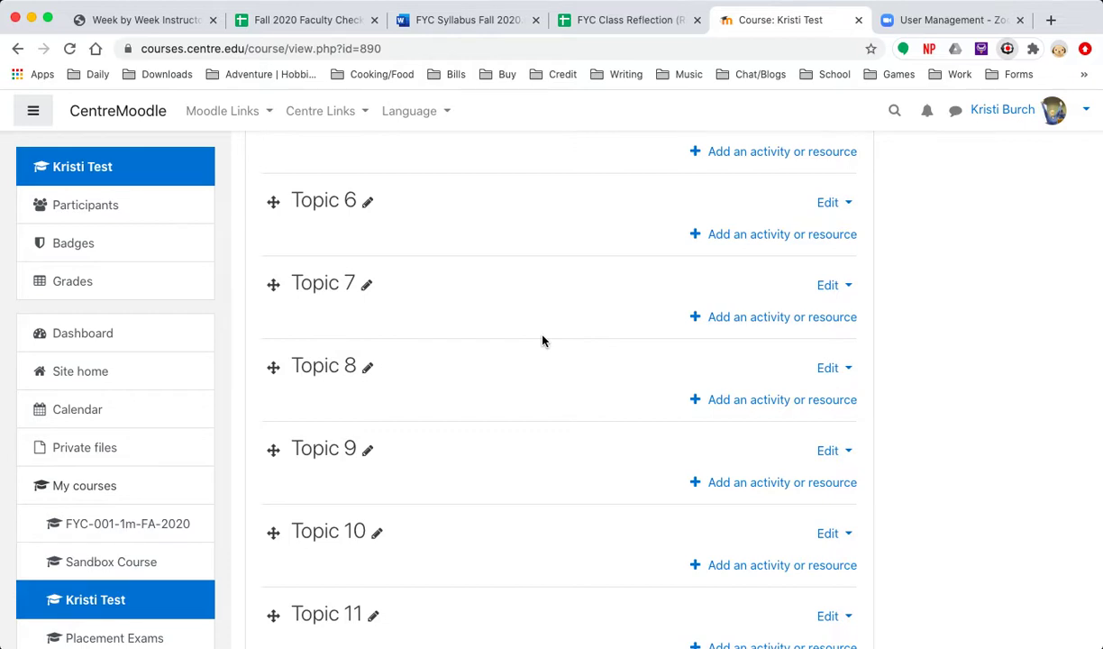
- Add a Quiz activity to Topic 6 of the course
scroll(543, 341, up, 1)
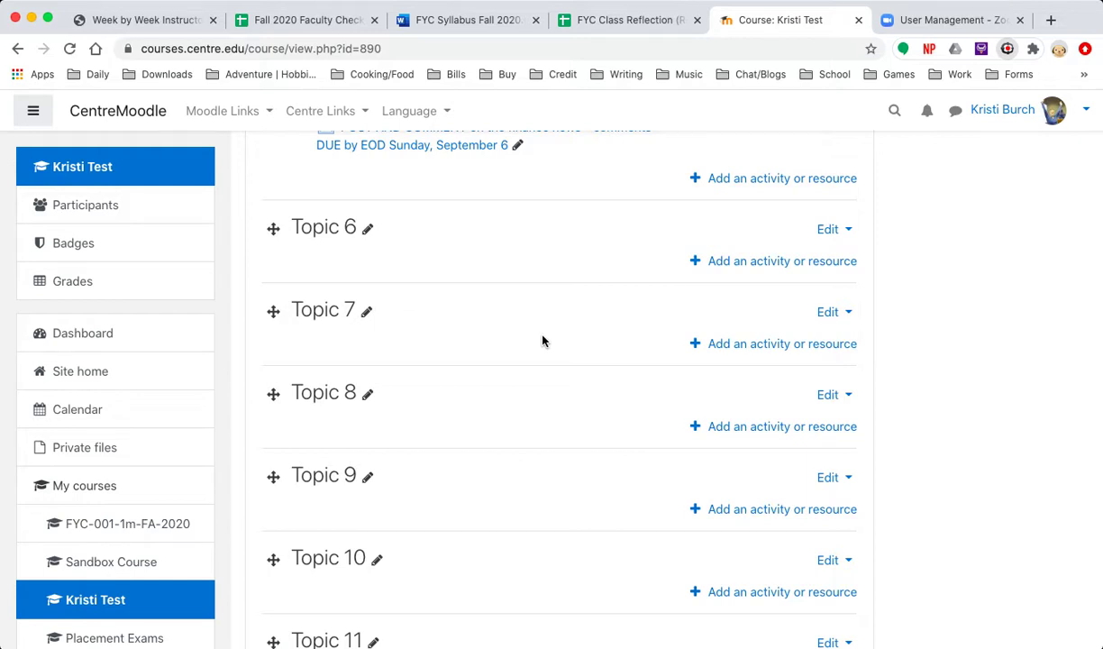
click(718, 261)
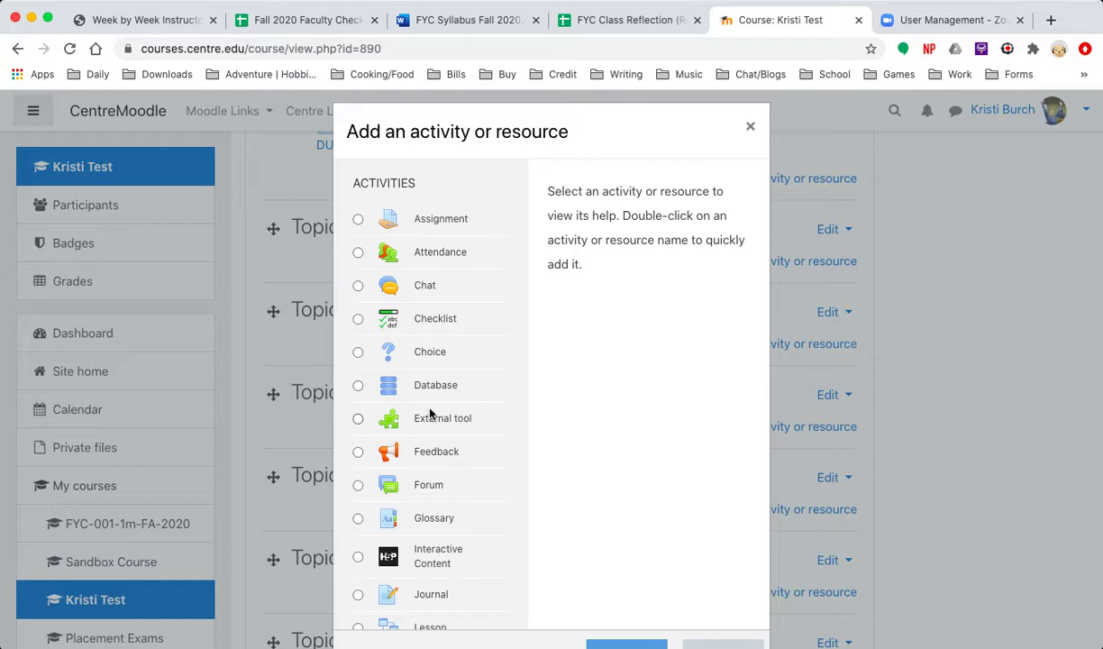
scroll(430, 411, down, 5)
scroll(430, 411, down, 6)
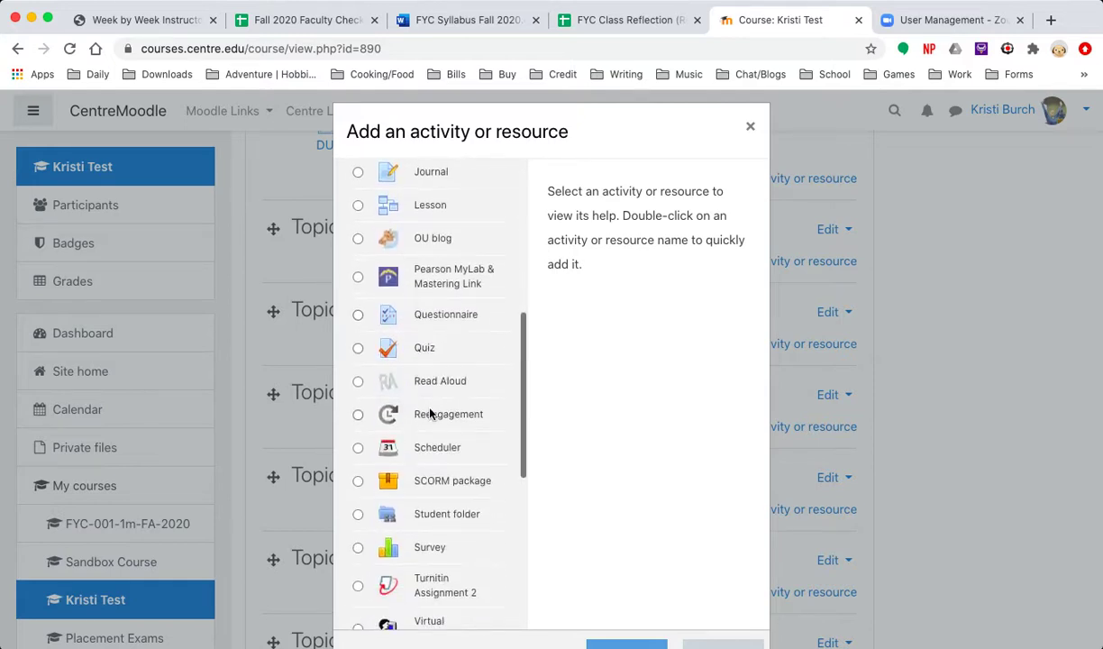
click(415, 352)
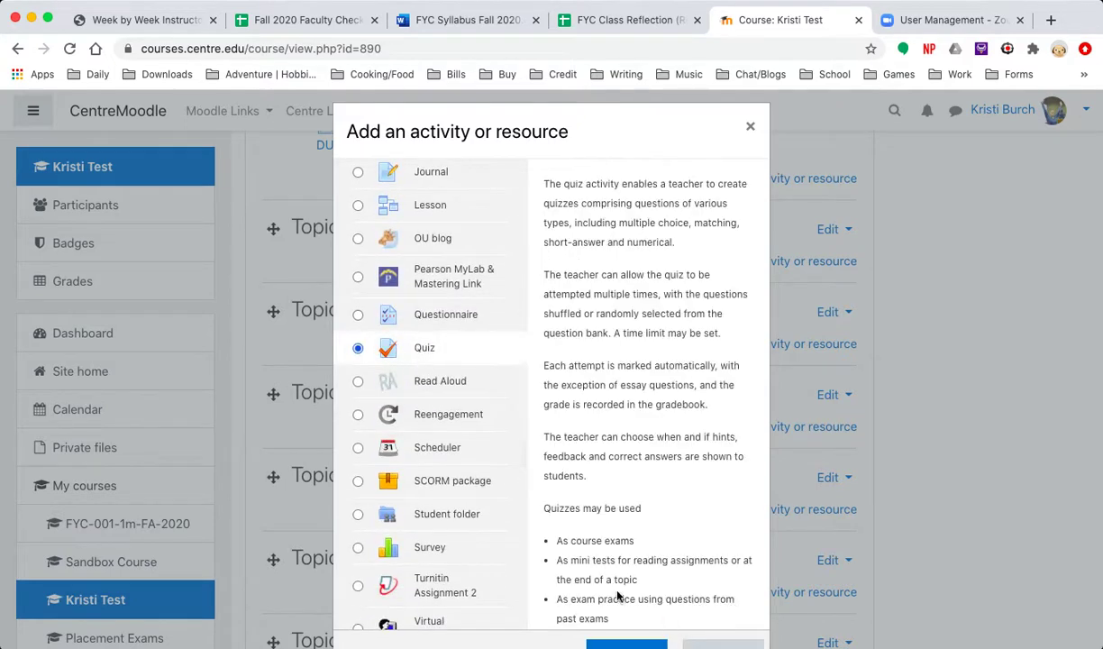
scroll(622, 410, down, 3)
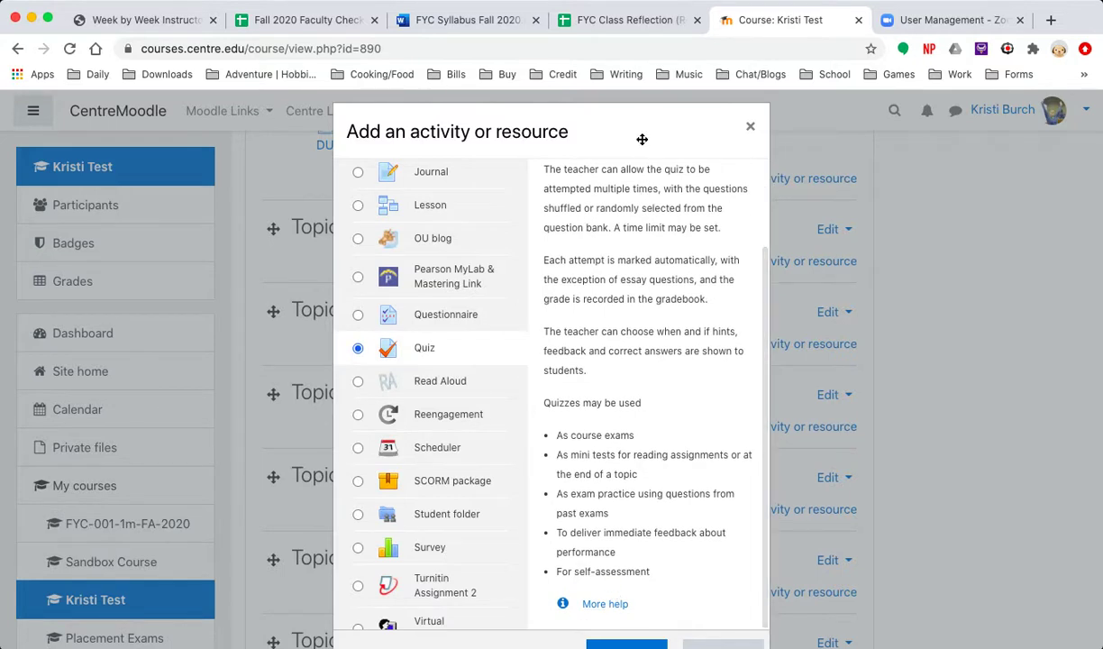
drag(640, 138, 643, 83)
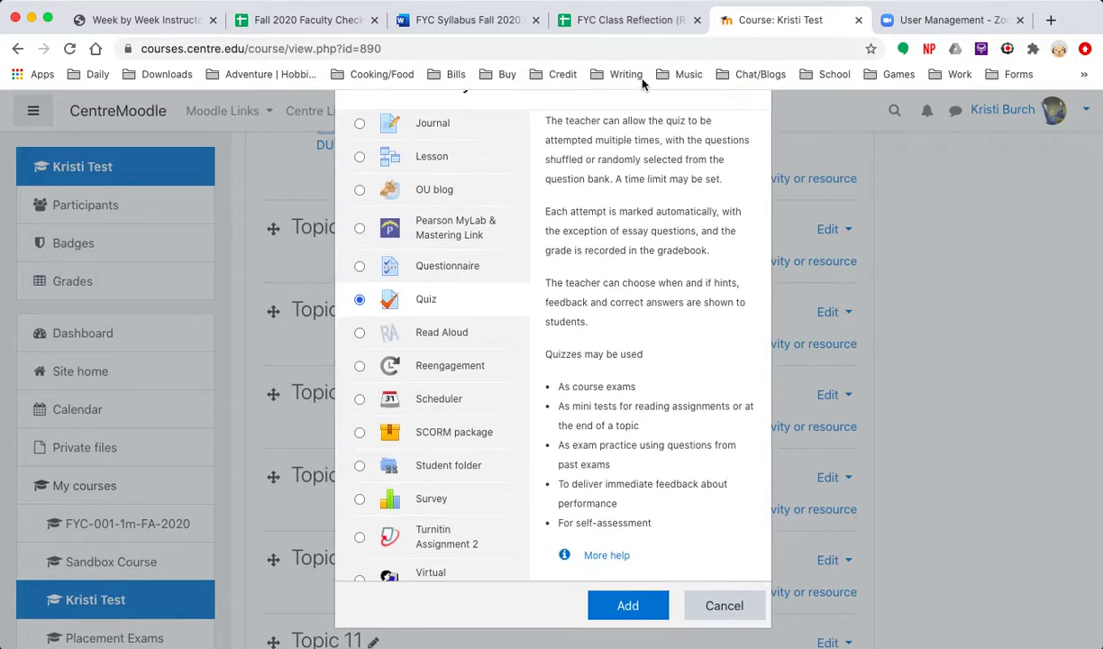
click(620, 610)
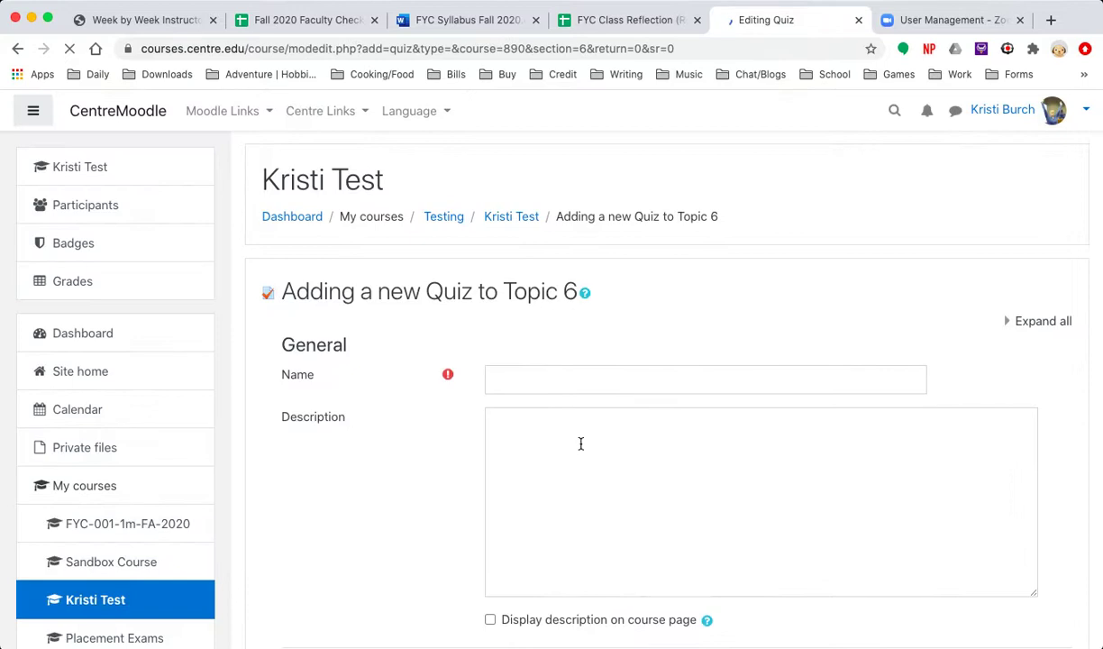
- Name the new quiz "Sample Quiz"
click(537, 380)
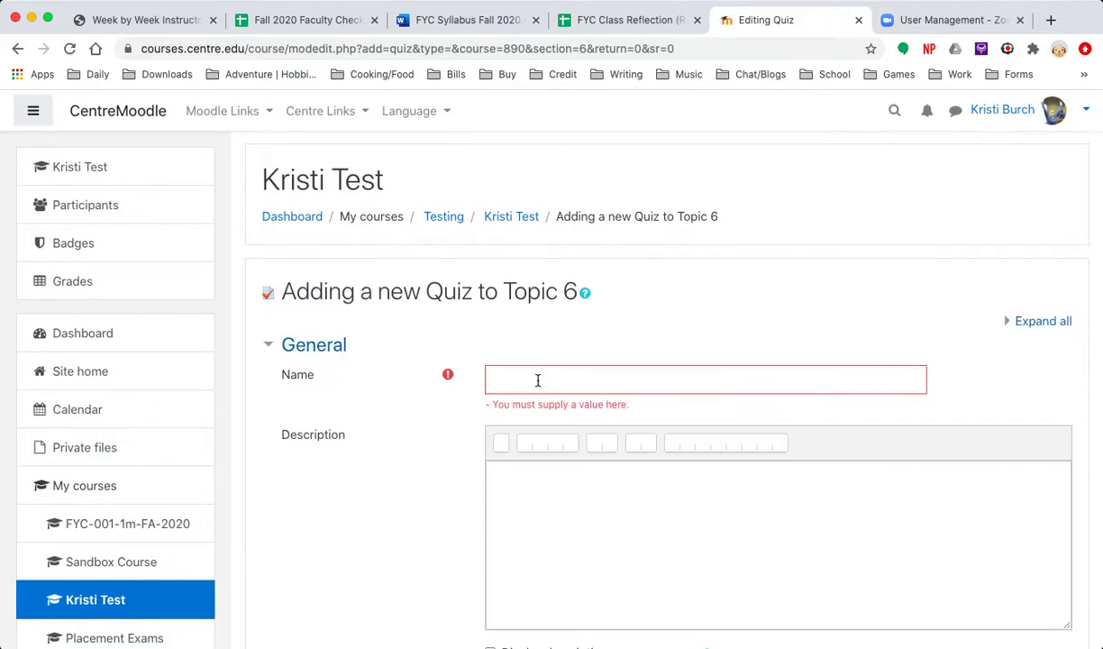
text(Sample)
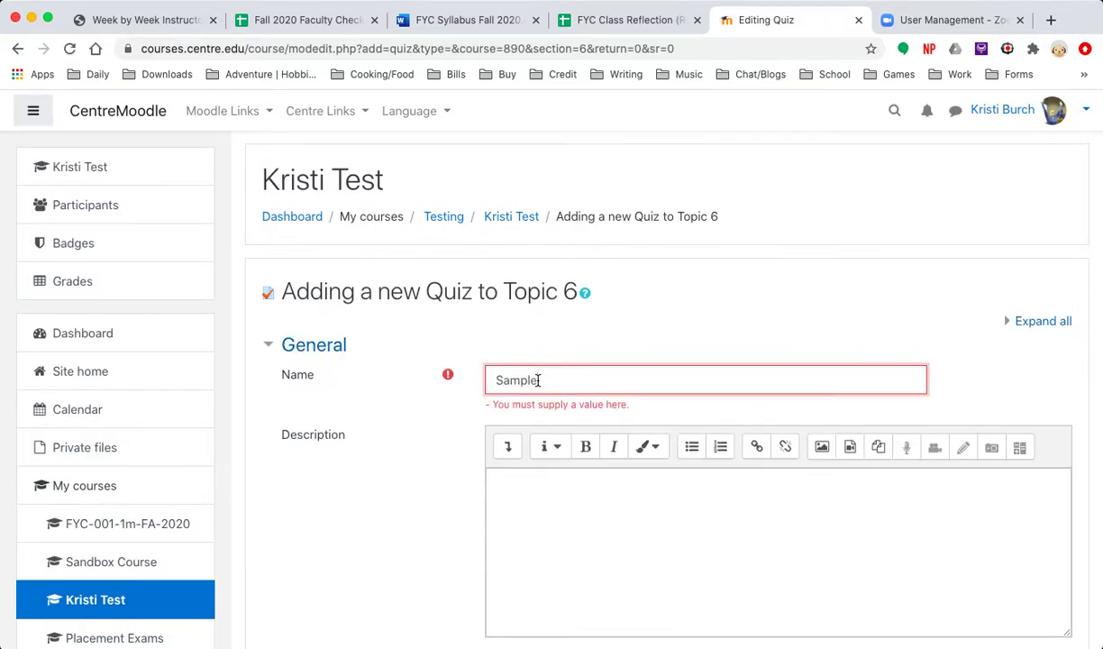
text( Quiz)
- Enable the quiz's opening and closing times, and set the closing hour to 13
scroll(588, 526, down, 5)
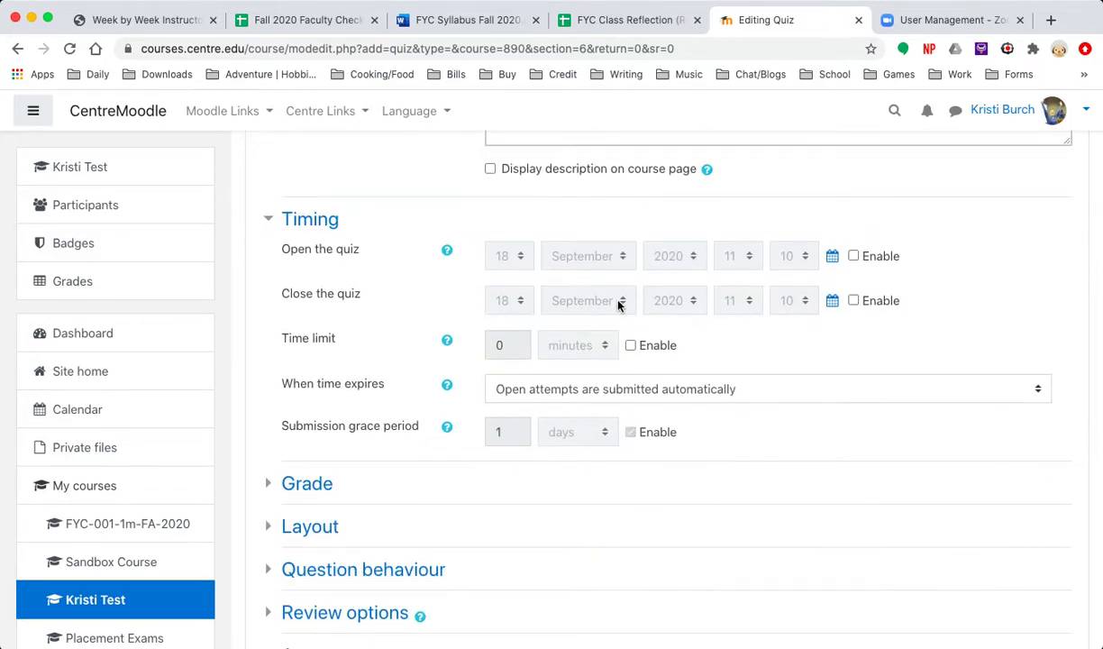
click(854, 256)
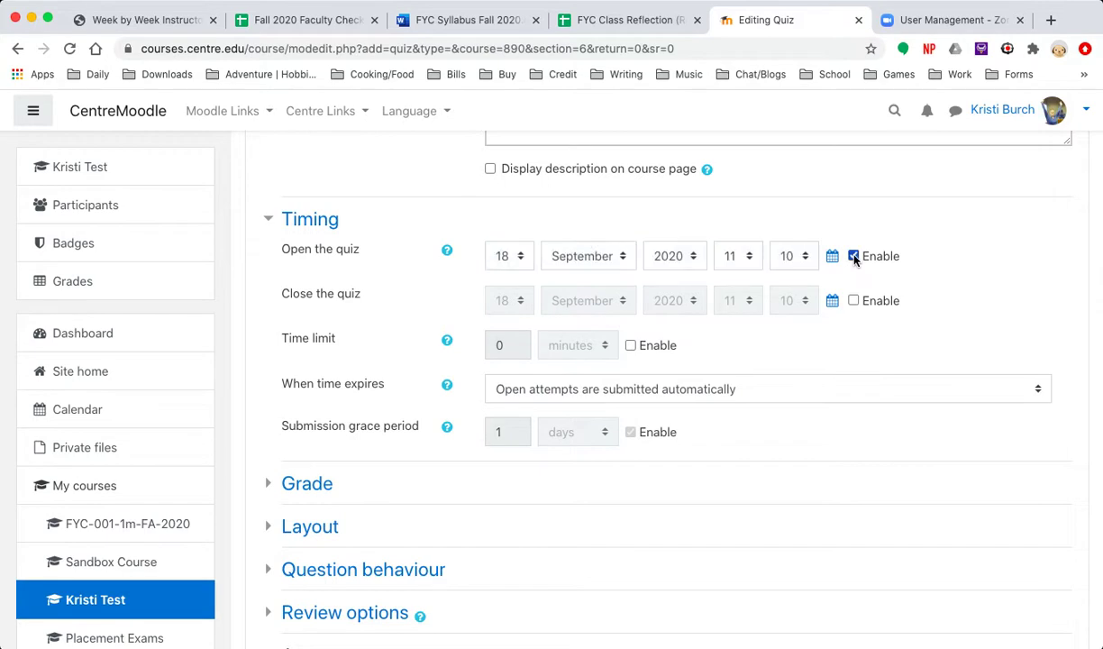
click(854, 302)
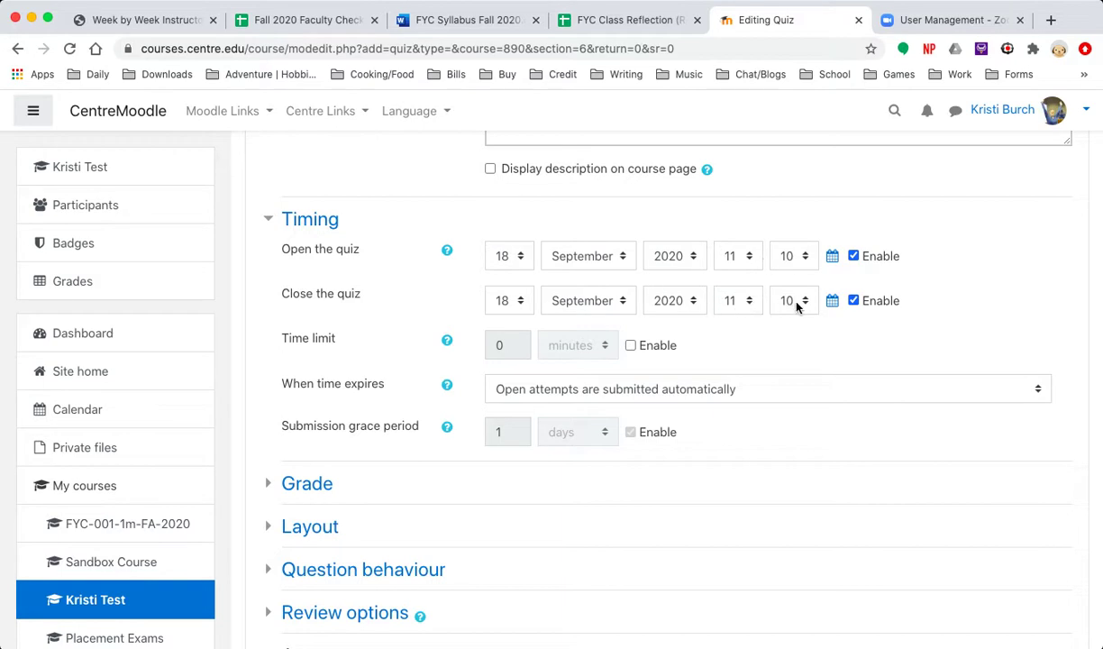
click(748, 303)
text(13)
- Enable the quiz's time limit and set it to 60 minutes
click(631, 346)
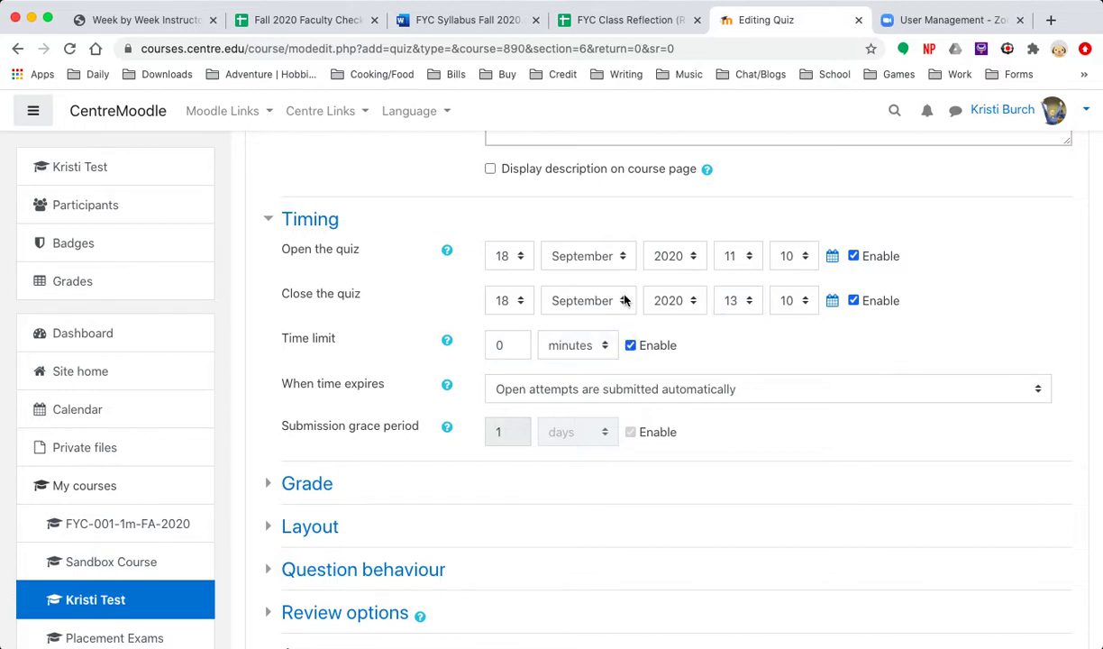
click(511, 347)
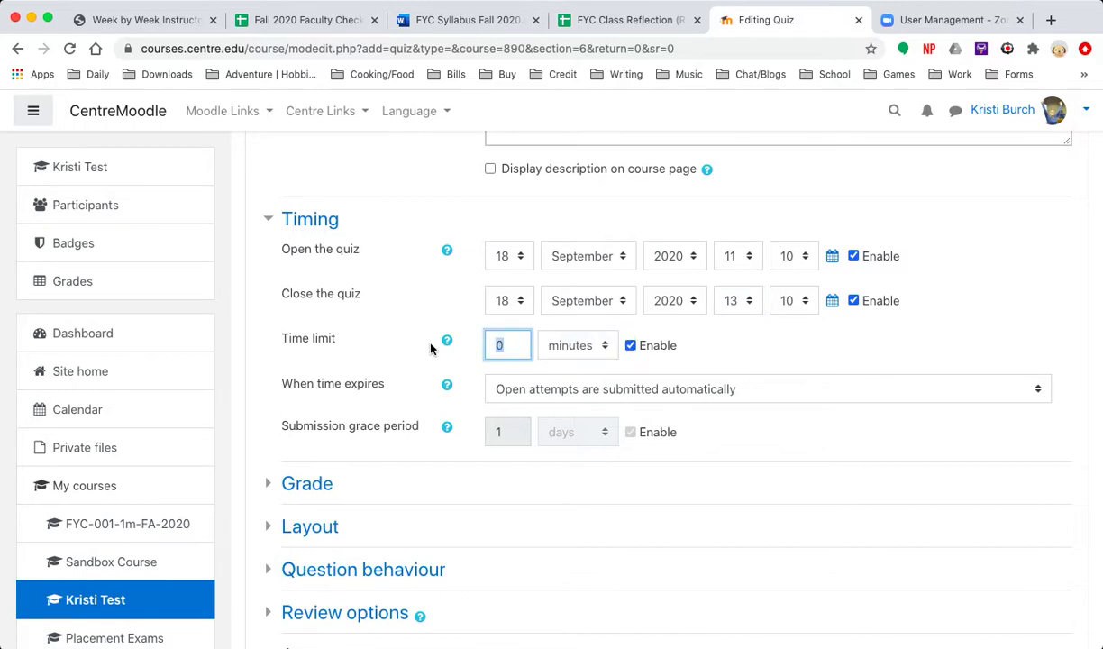
key(BackSpace)
text(60)
- Examine the full Layout and Question behaviour settings, including the navigation method and question shuffling options
scroll(670, 385, down, 1)
scroll(669, 385, down, 6)
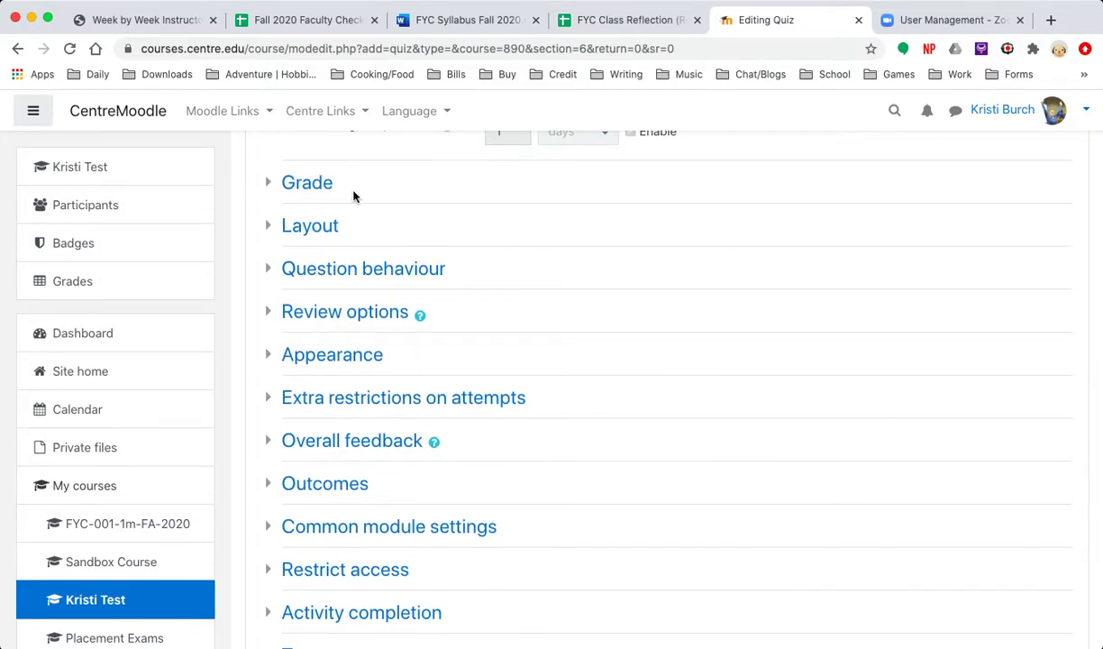
click(275, 229)
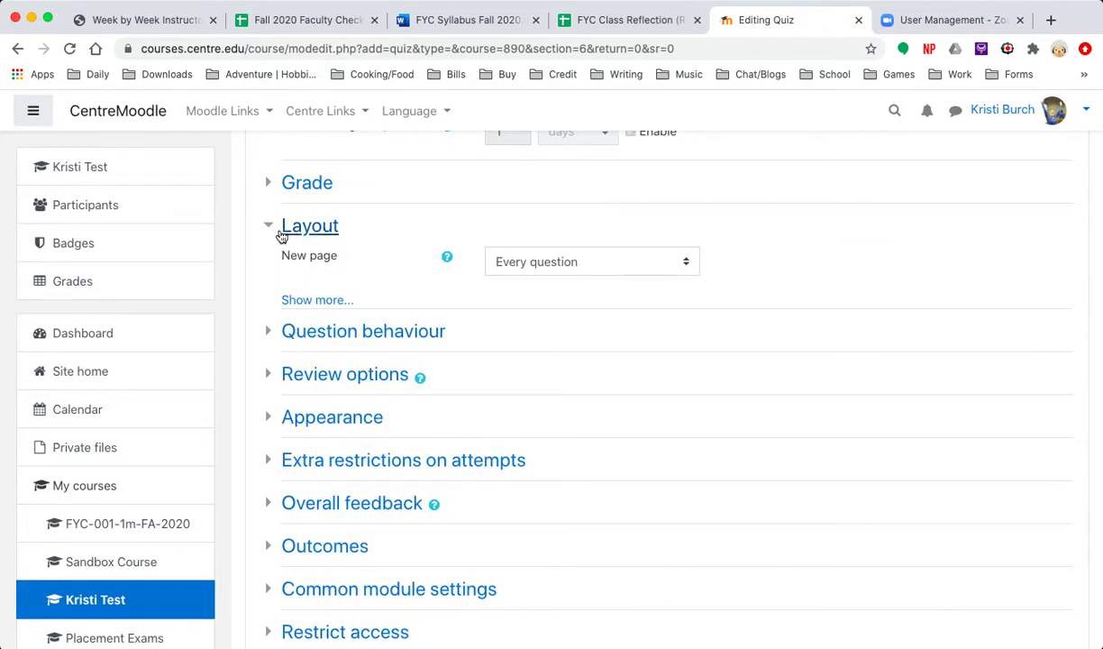
click(301, 301)
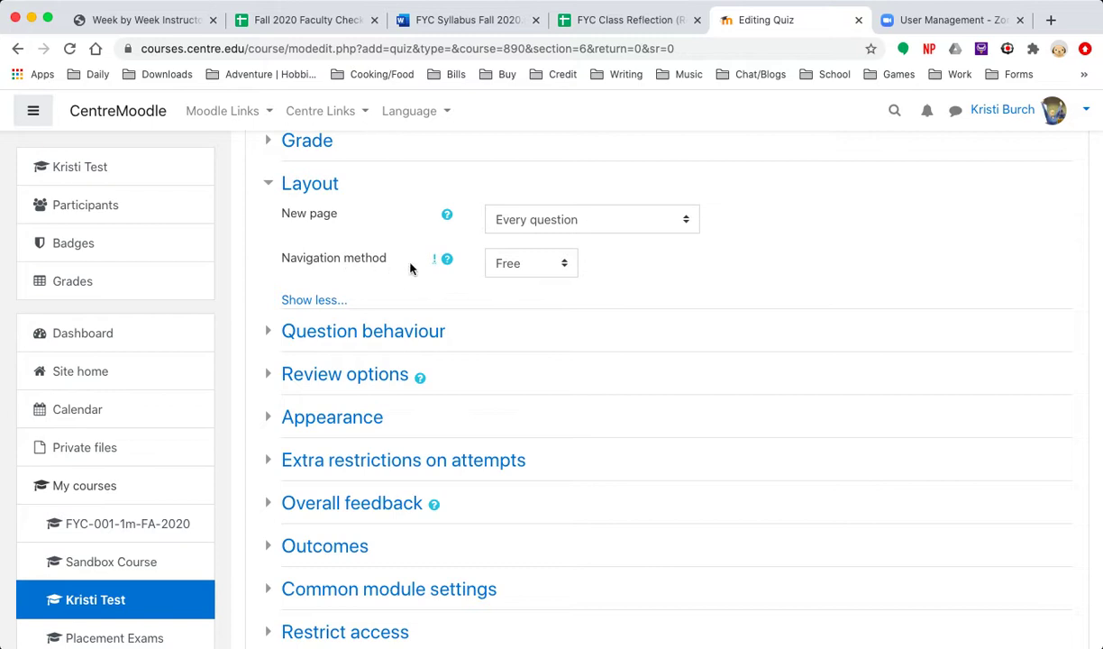
click(566, 270)
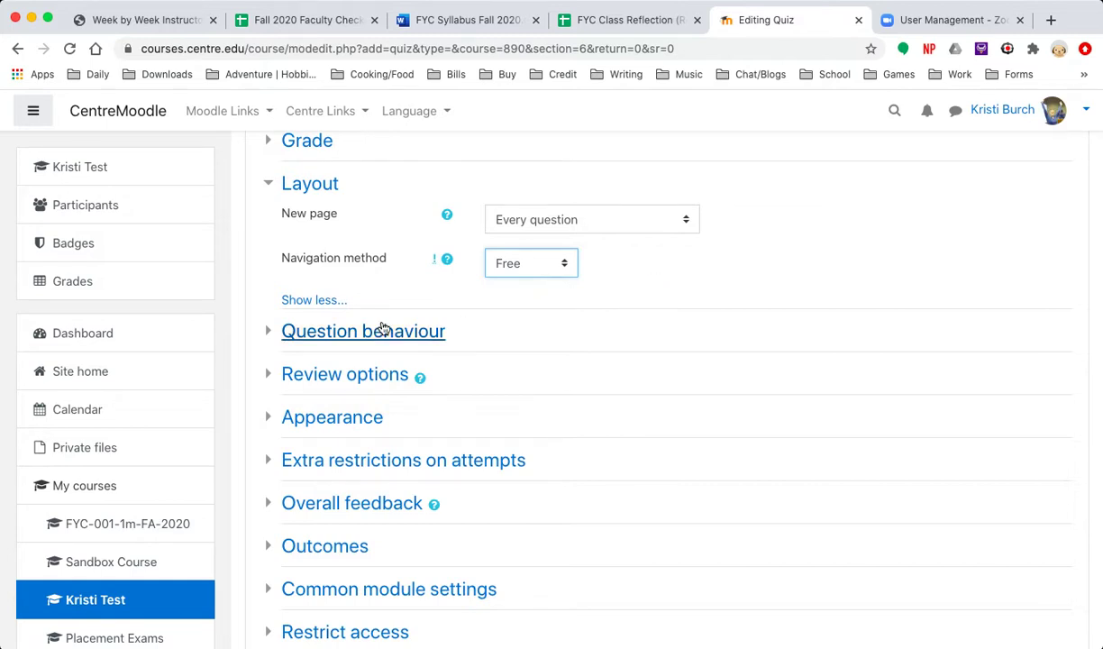
click(286, 333)
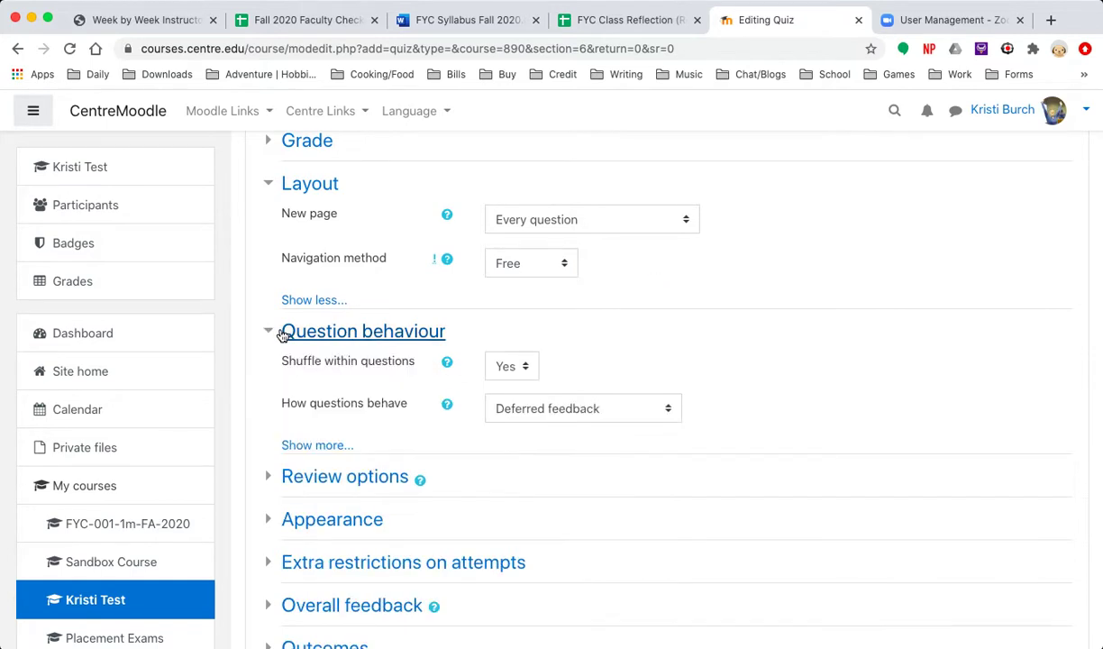
click(316, 445)
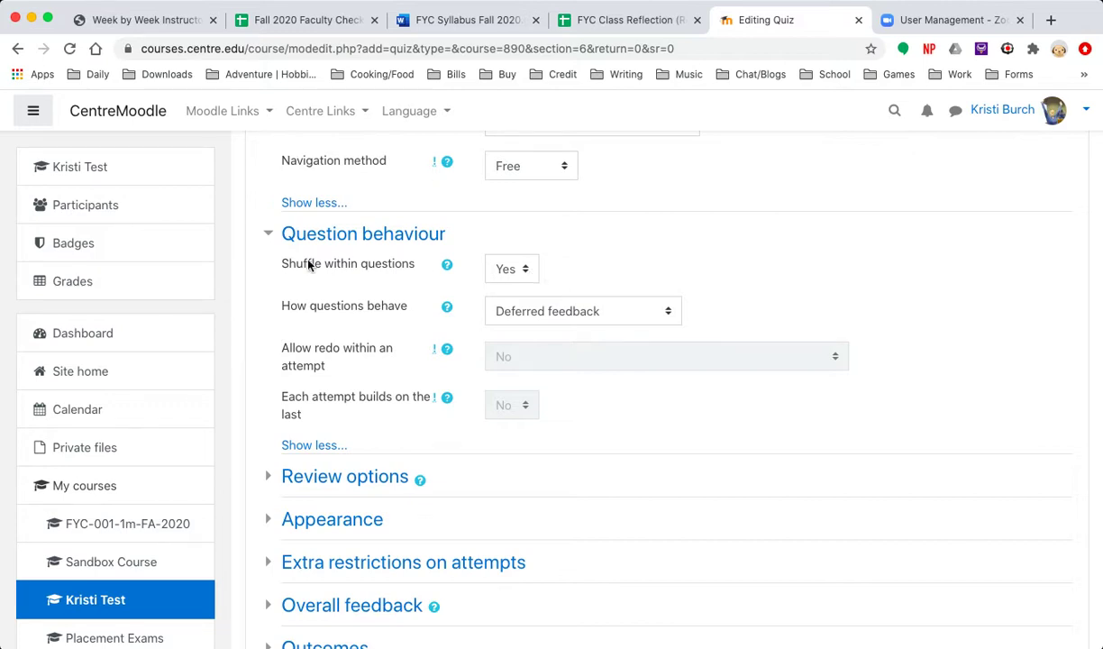
click(274, 236)
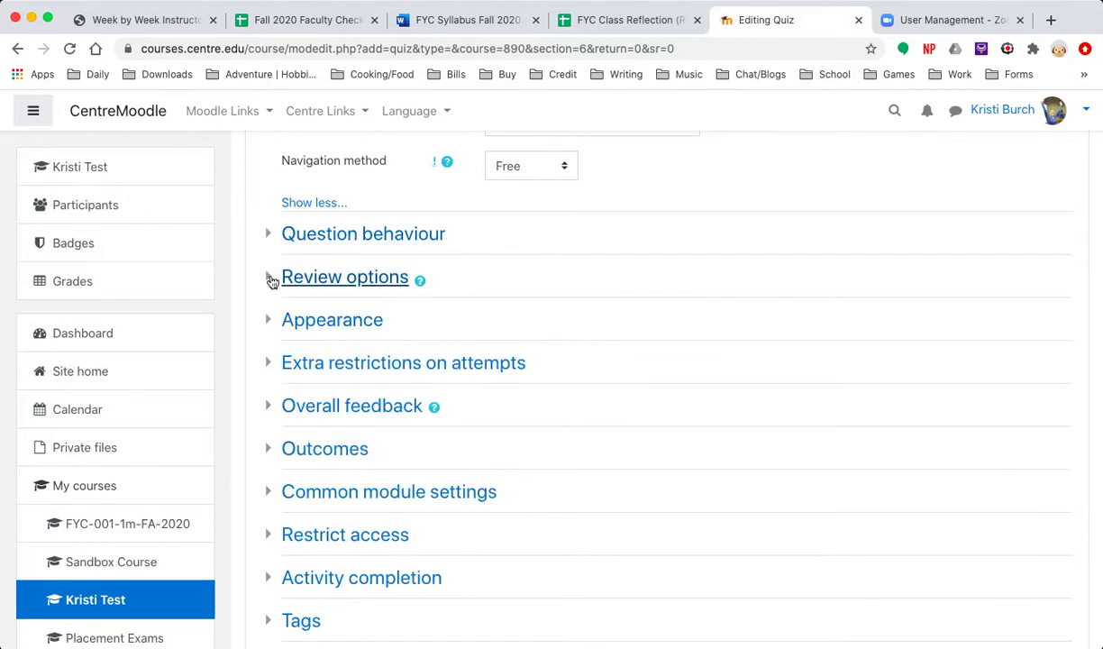
- In the review options, allow students to see the attempt, specific feedback and marks after the quiz is closed
click(271, 280)
scroll(581, 467, down, 2)
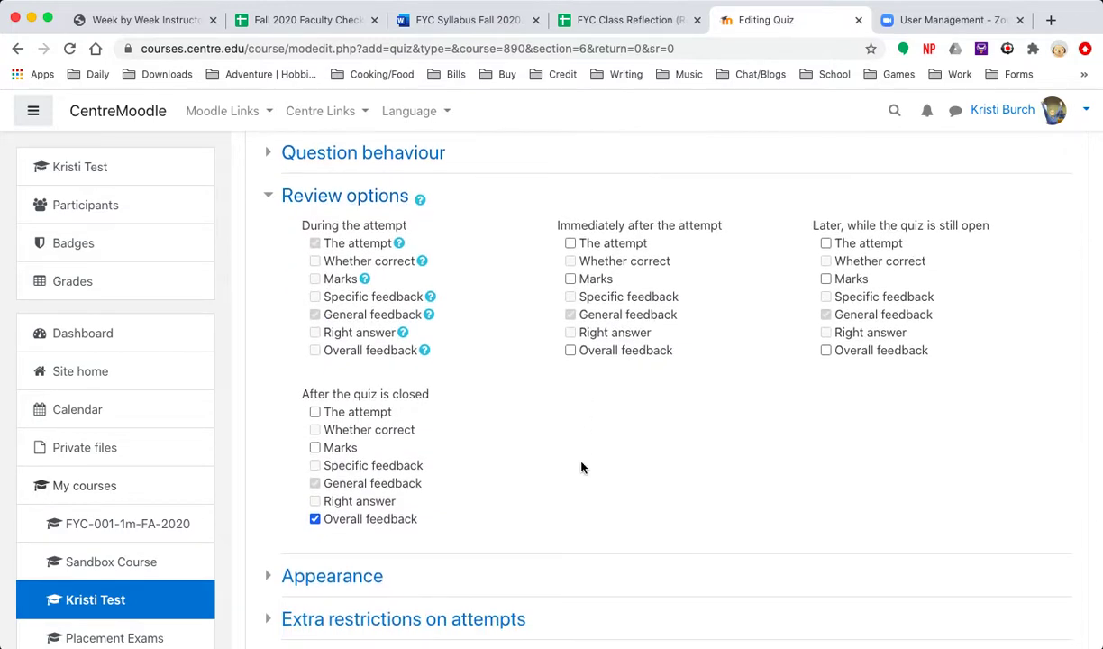
scroll(782, 394, up, 6)
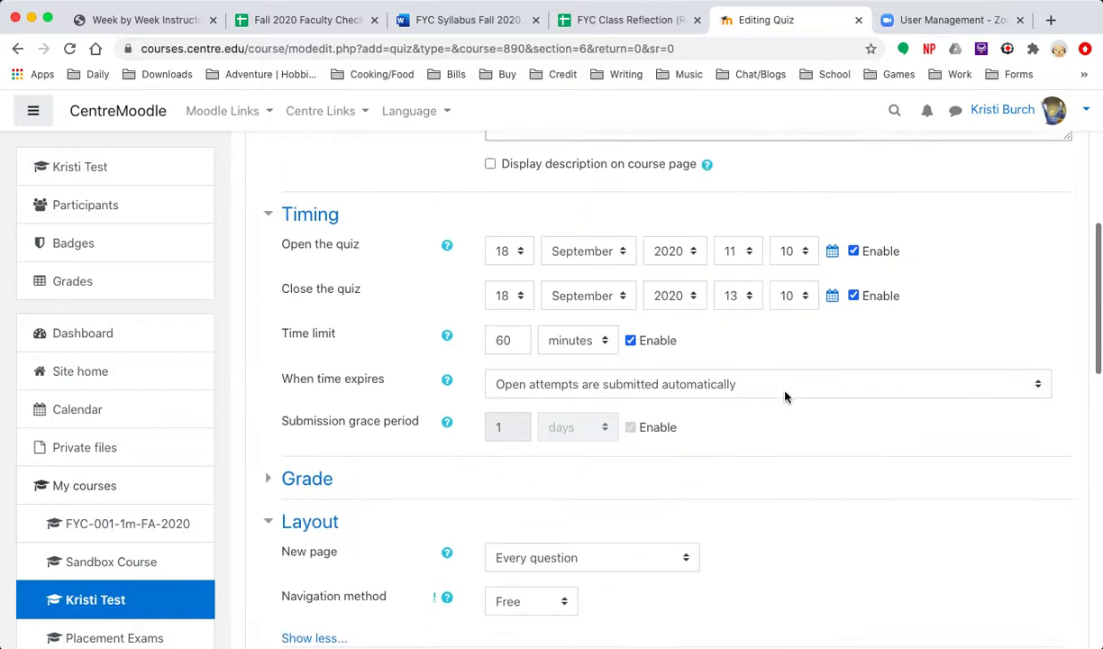
scroll(810, 404, down, 5)
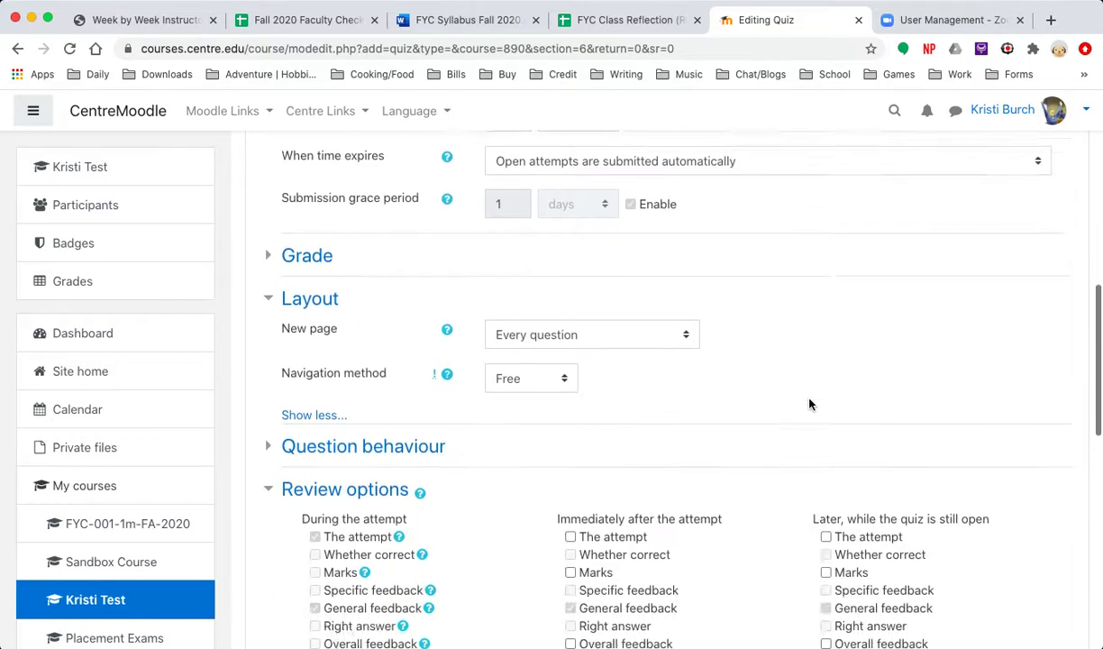
scroll(762, 479, down, 2)
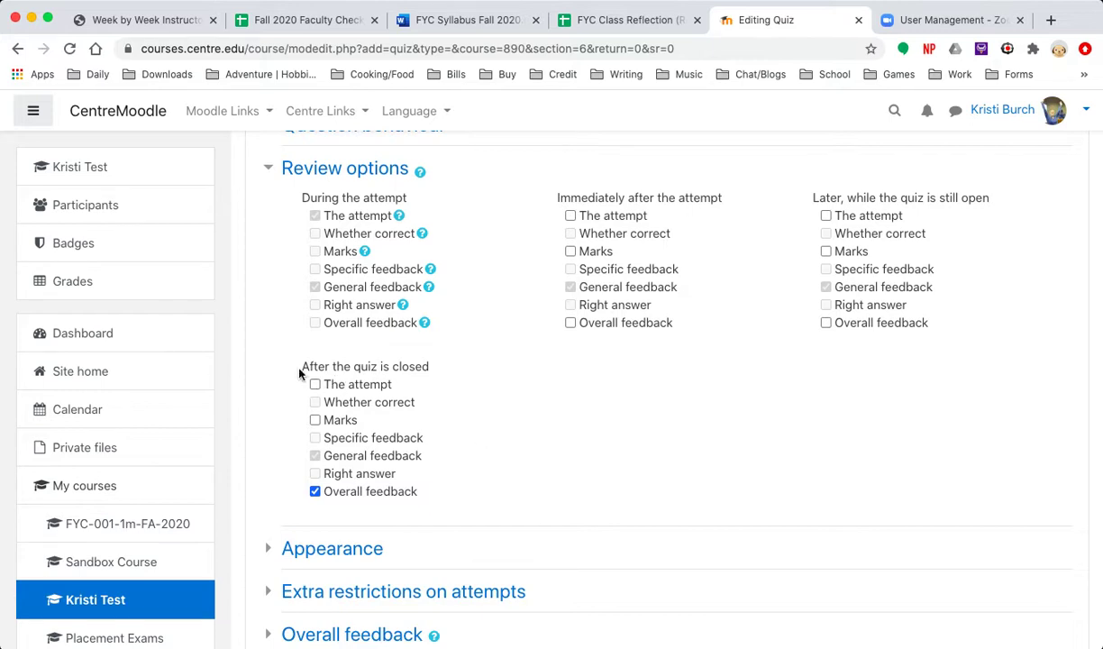
drag(293, 369, 444, 373)
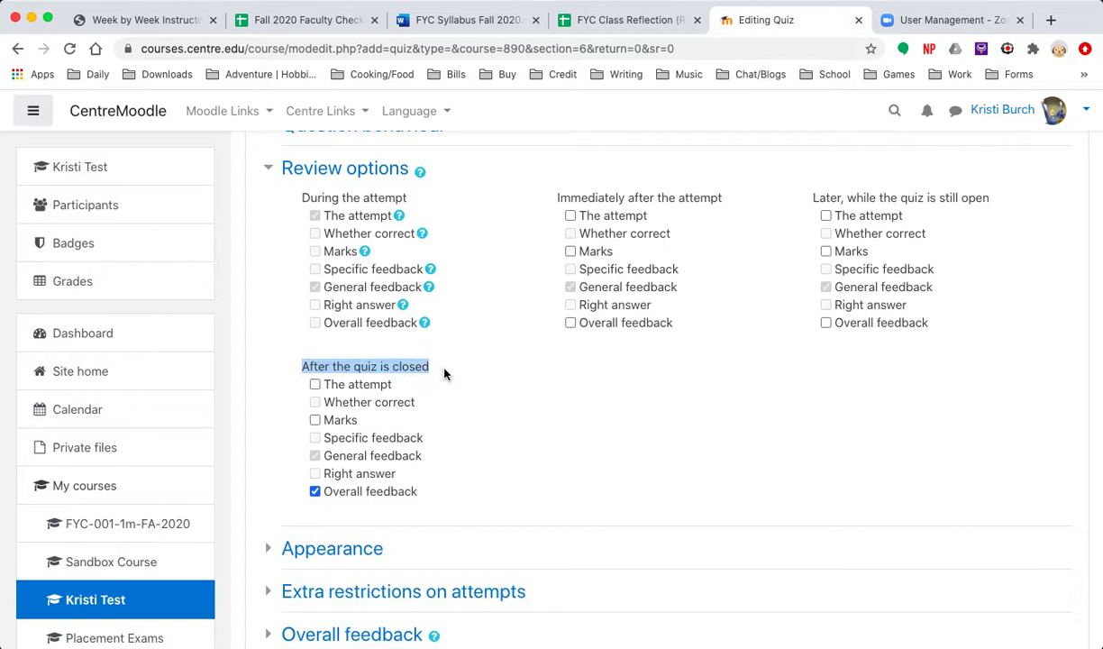
click(461, 402)
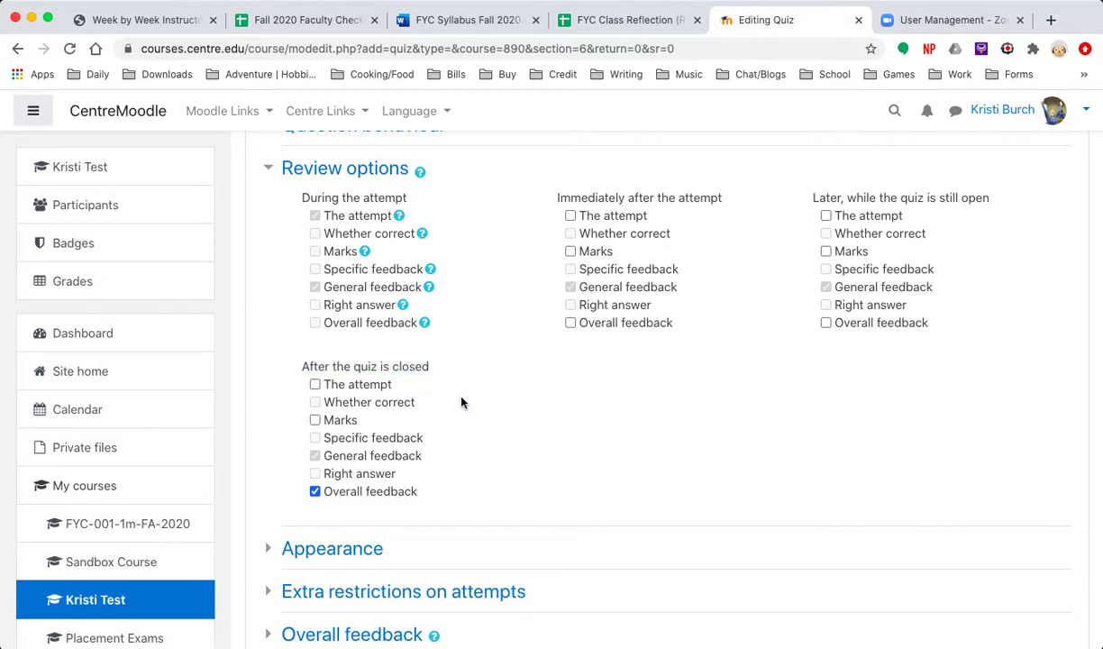
click(315, 385)
click(315, 438)
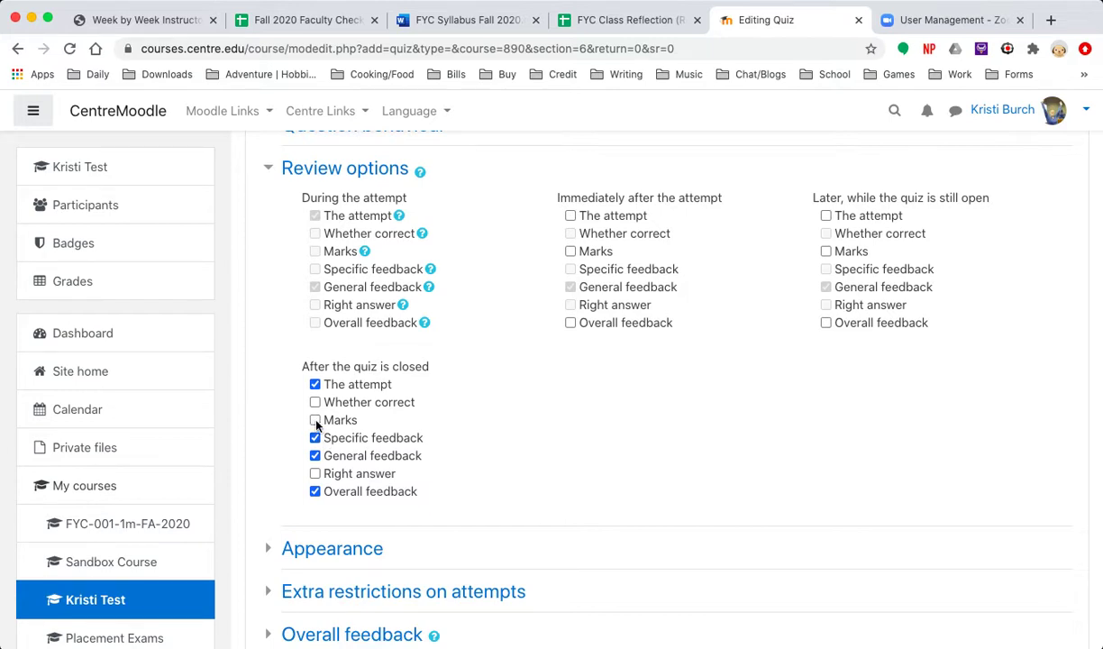
click(315, 420)
- Examine the complete Appearance settings and the complete Extra restrictions on attempts settings
scroll(401, 451, down, 3)
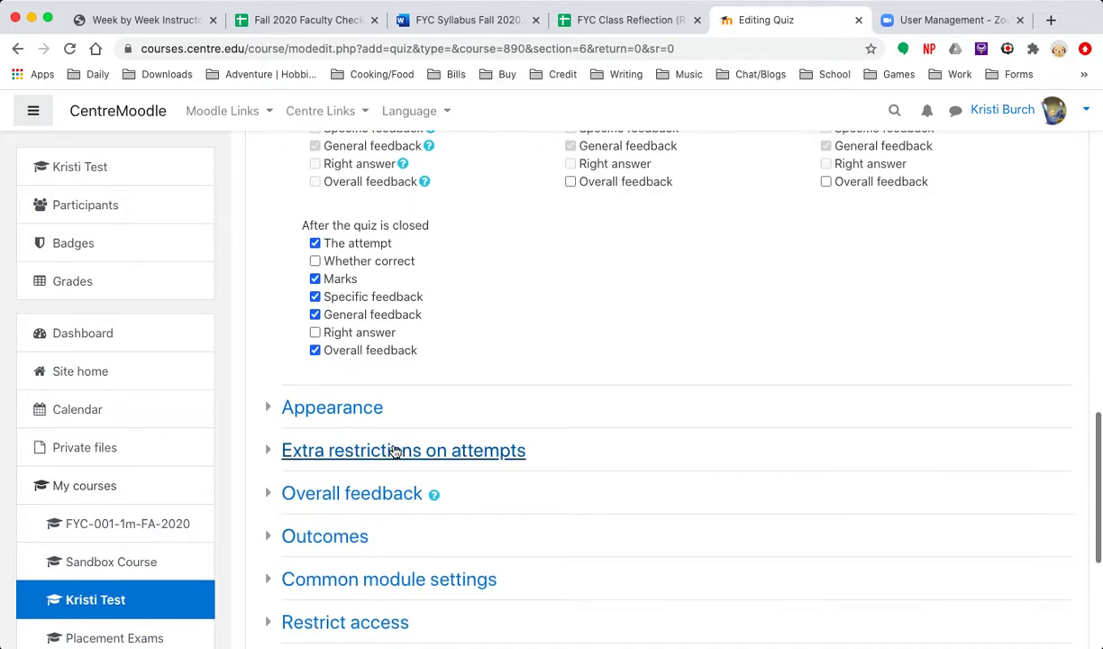
click(293, 410)
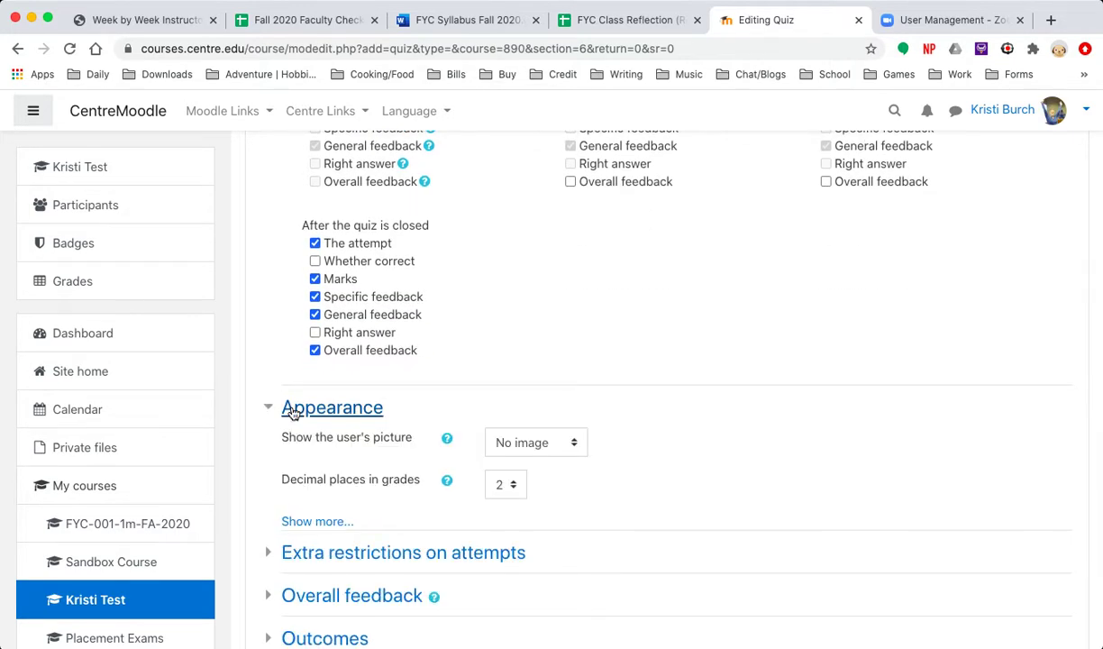
click(315, 523)
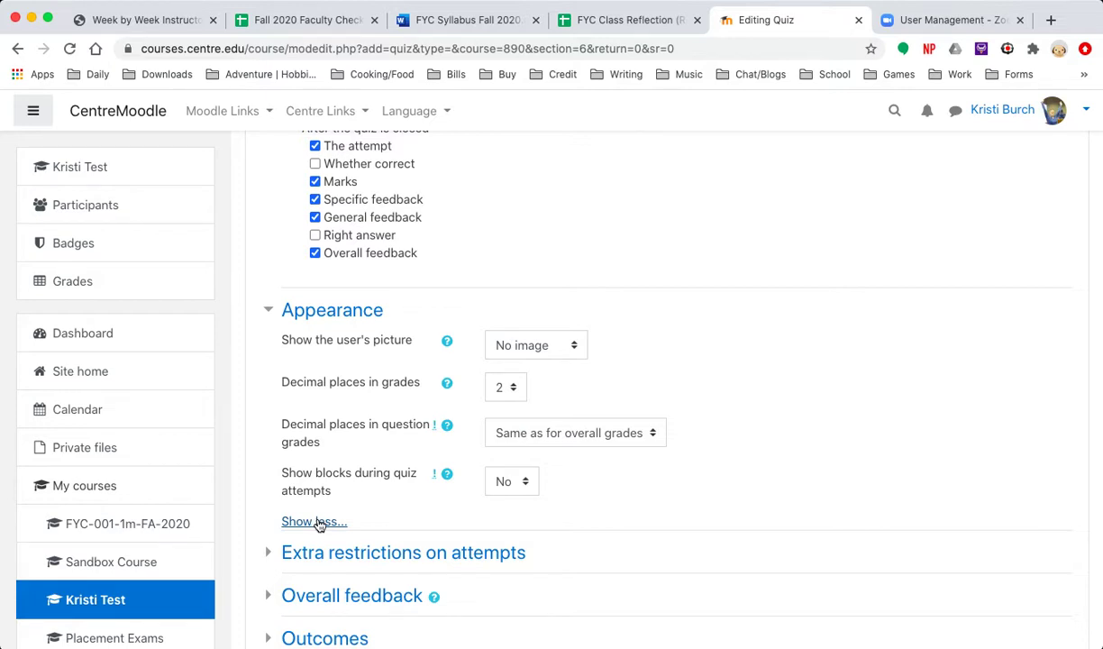
click(290, 310)
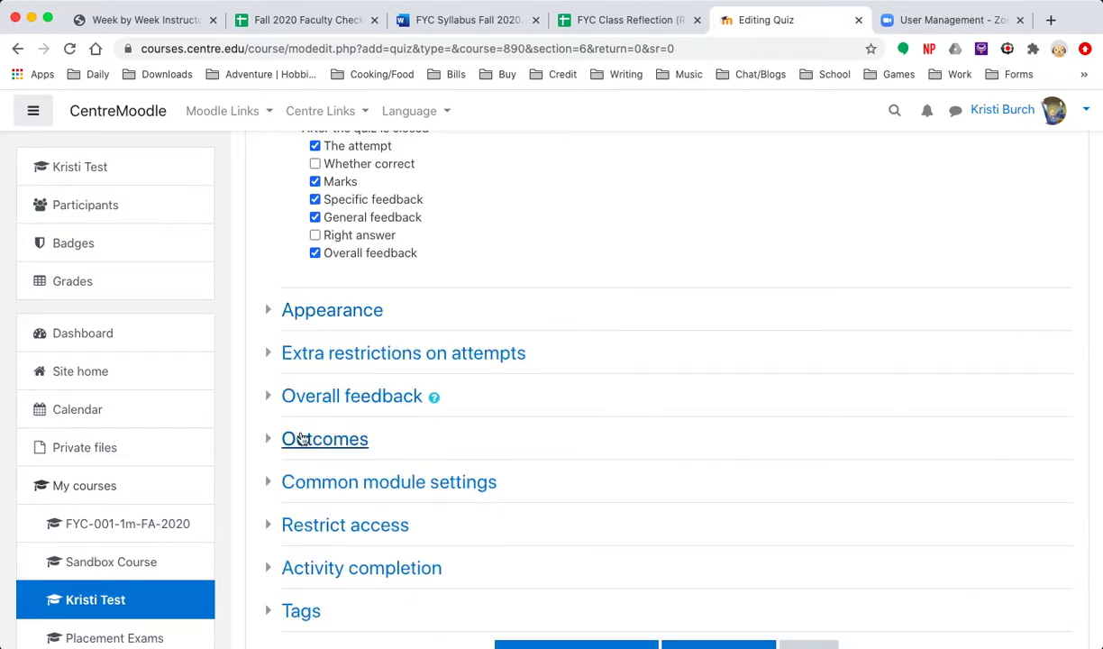
click(288, 353)
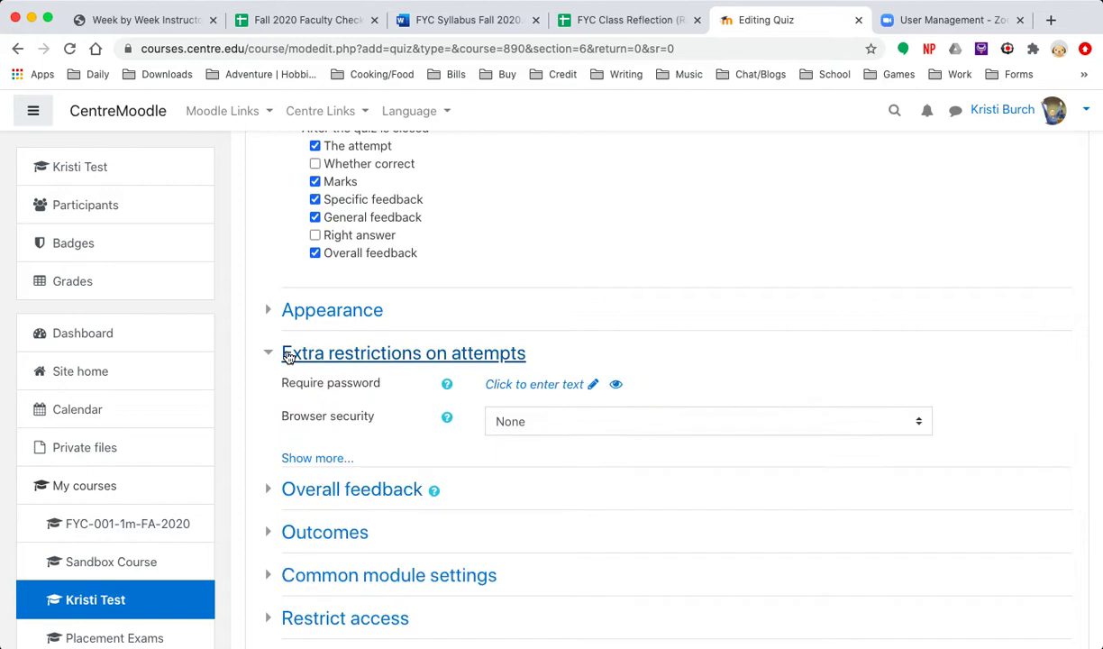
click(307, 459)
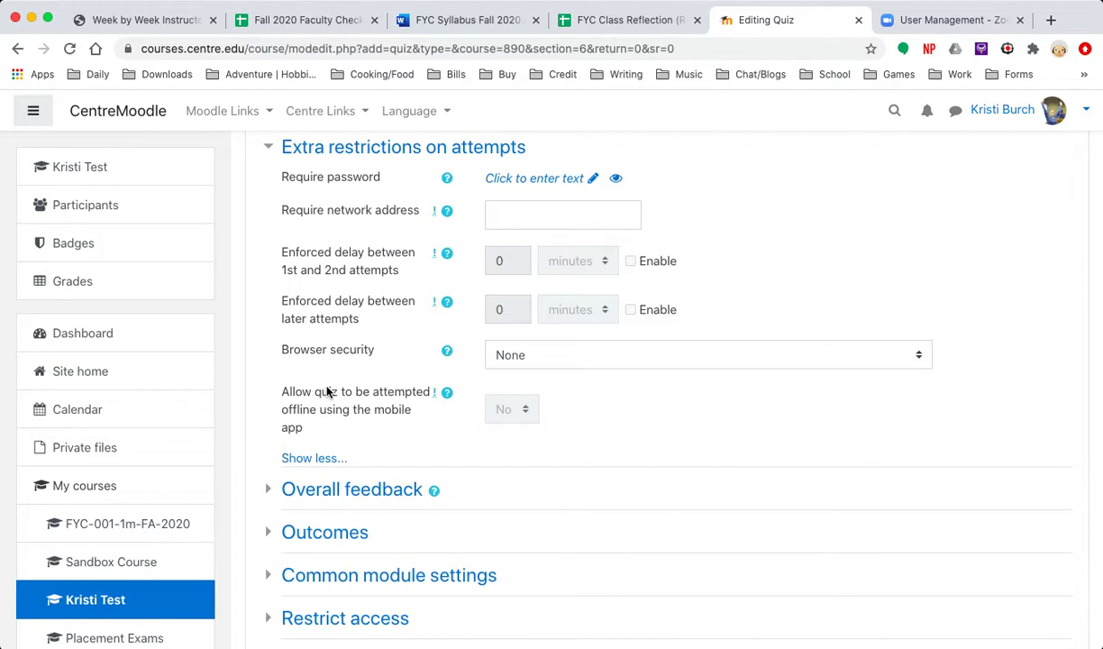
scroll(328, 391, up, 1)
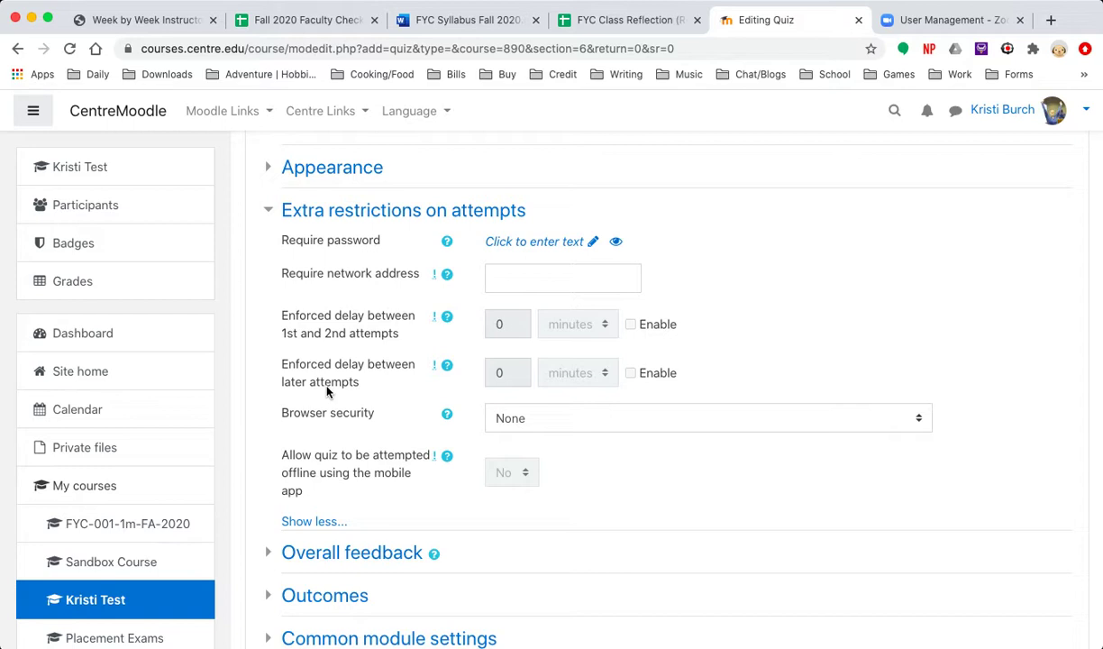
- Check the browser security options, save and display the quiz, and open its question editing page
click(547, 427)
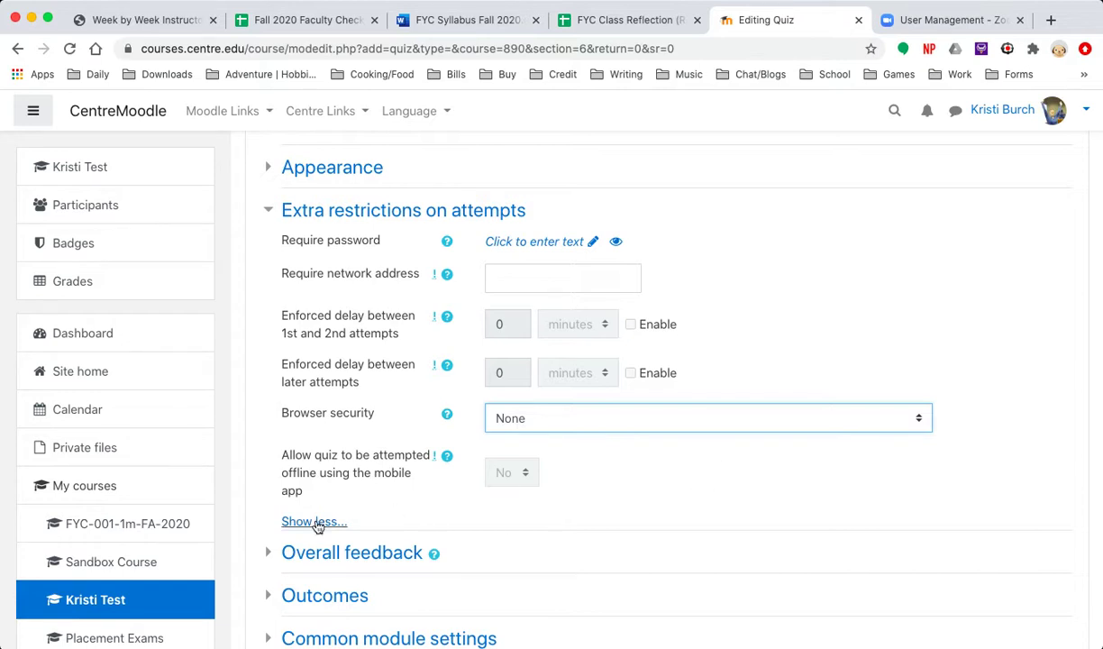
scroll(466, 541, down, 5)
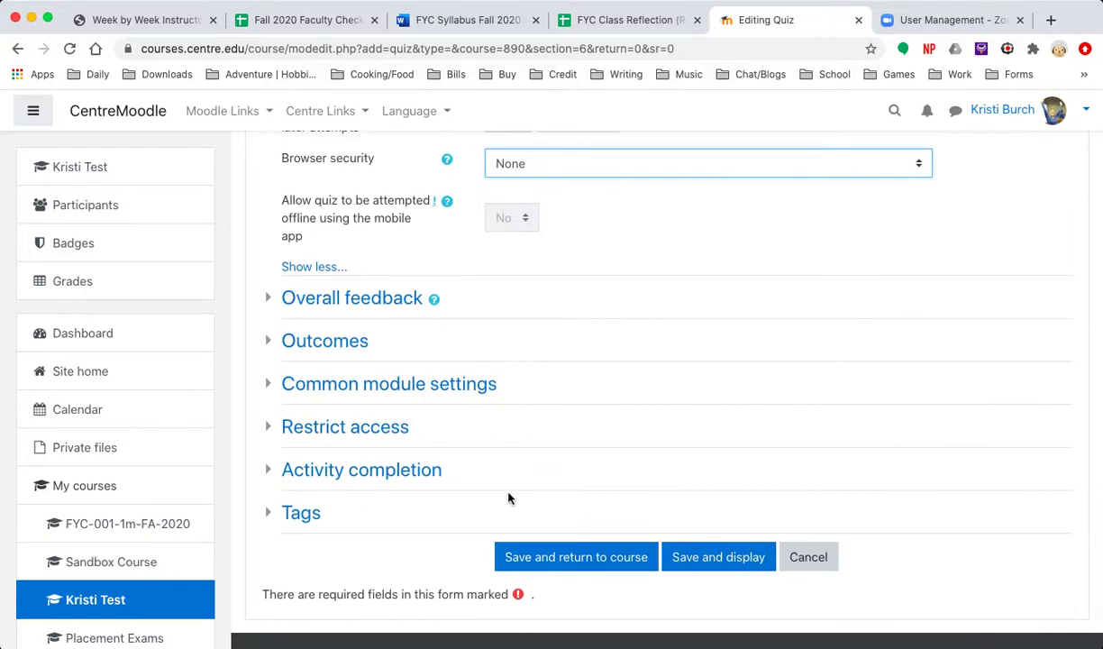
scroll(524, 369, up, 2)
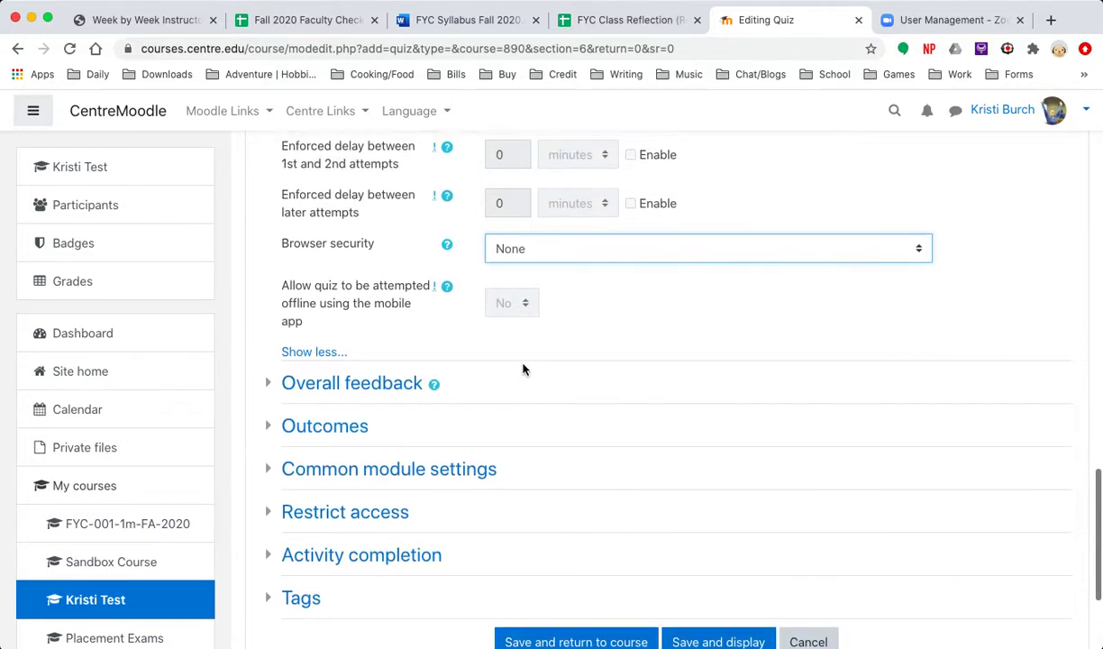
scroll(525, 368, down, 2)
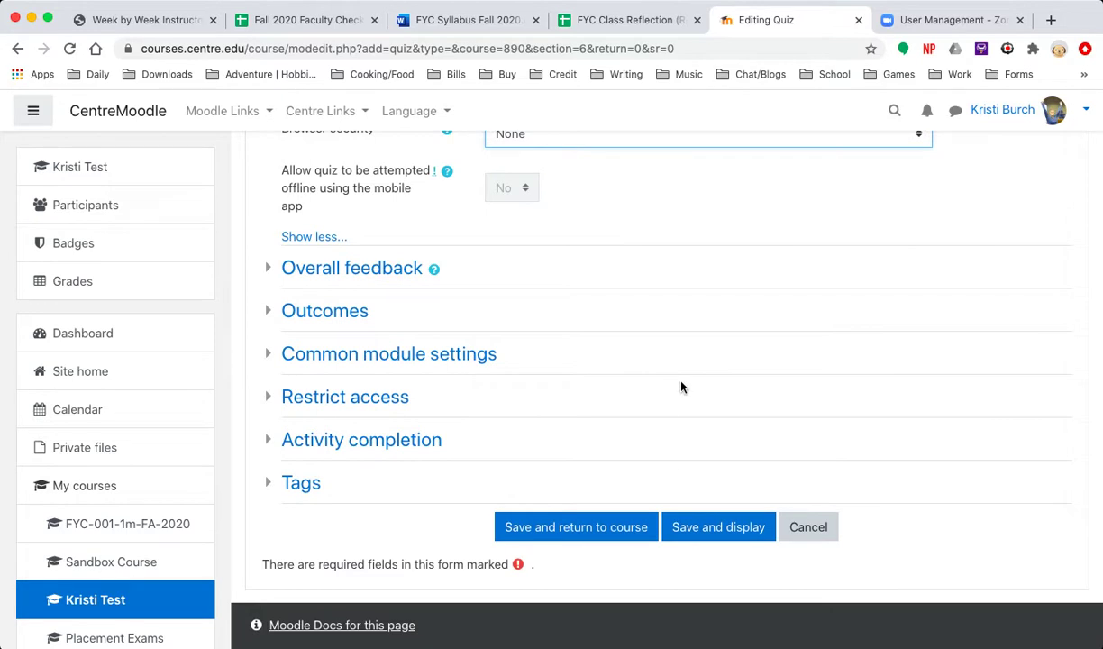
click(713, 529)
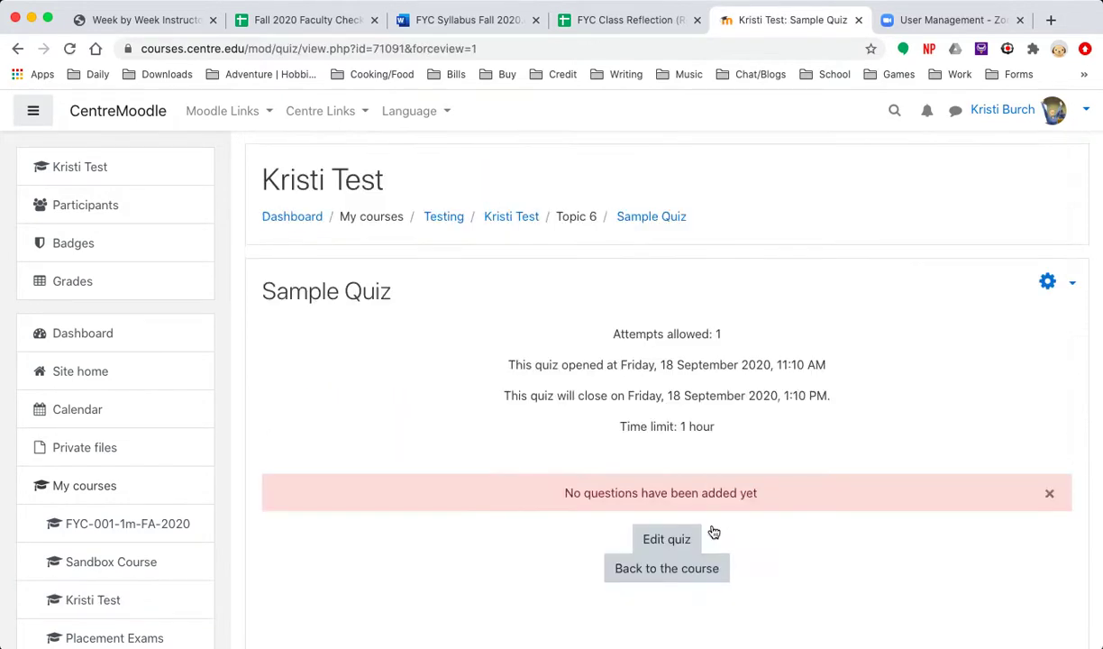
scroll(713, 533, down, 3)
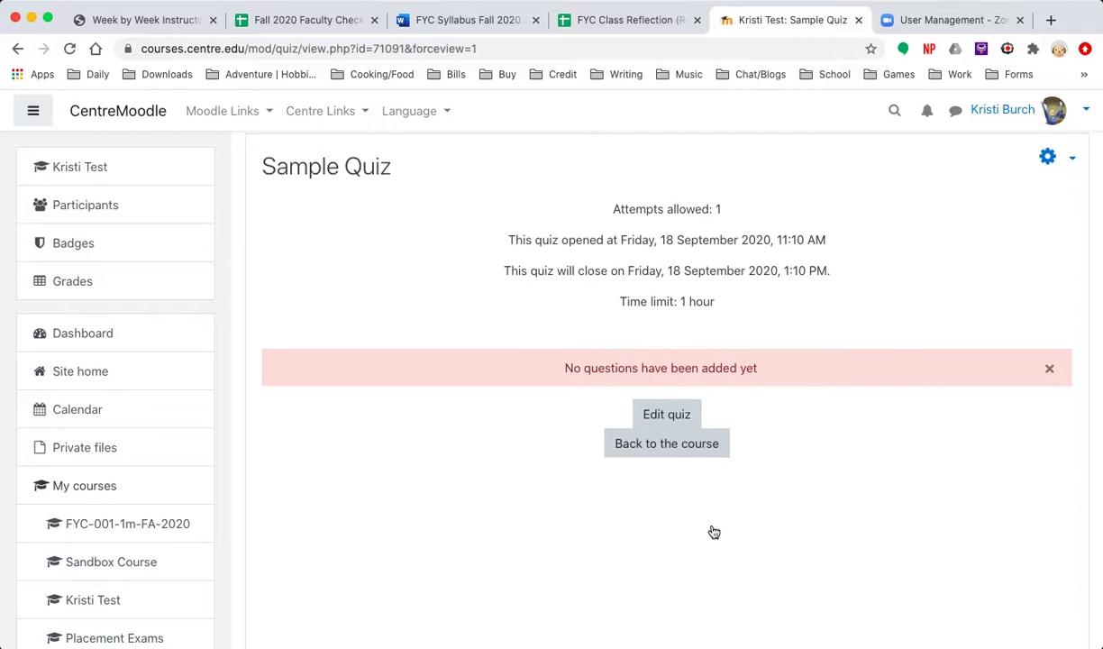
click(665, 414)
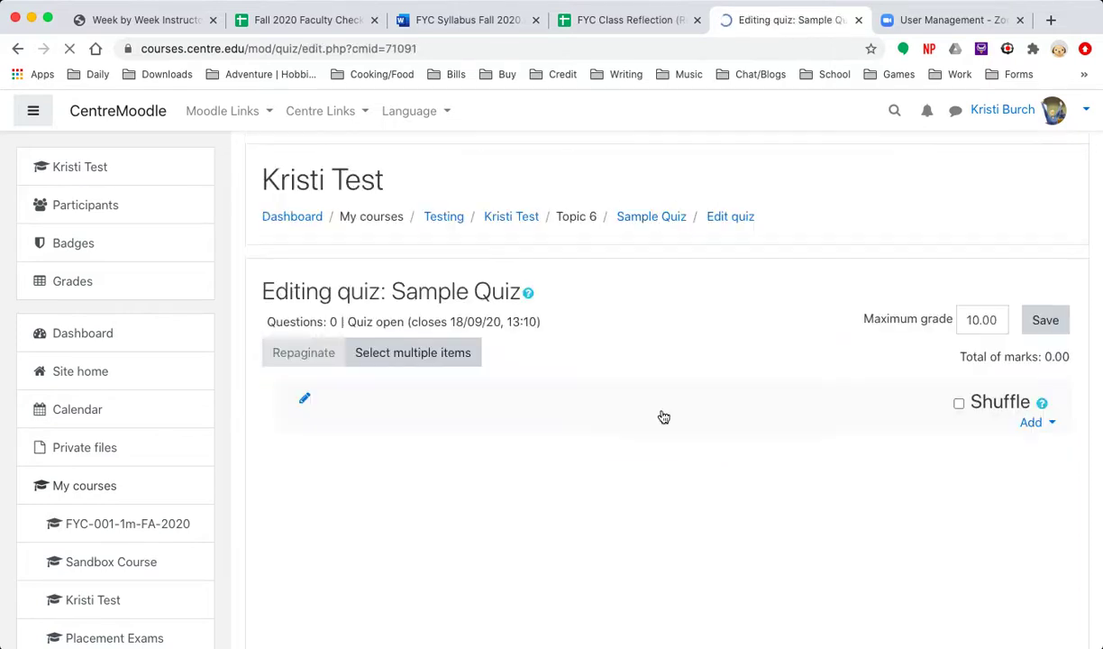
- Add 5 random questions from the existing Econ390 category to the quiz
click(1047, 429)
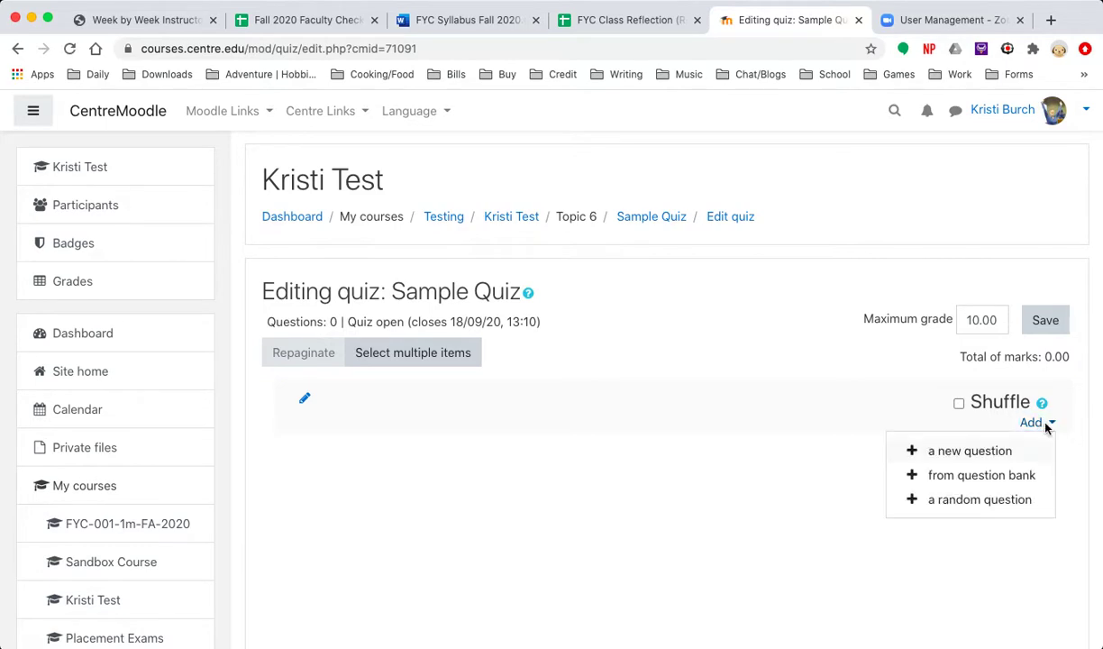
click(980, 500)
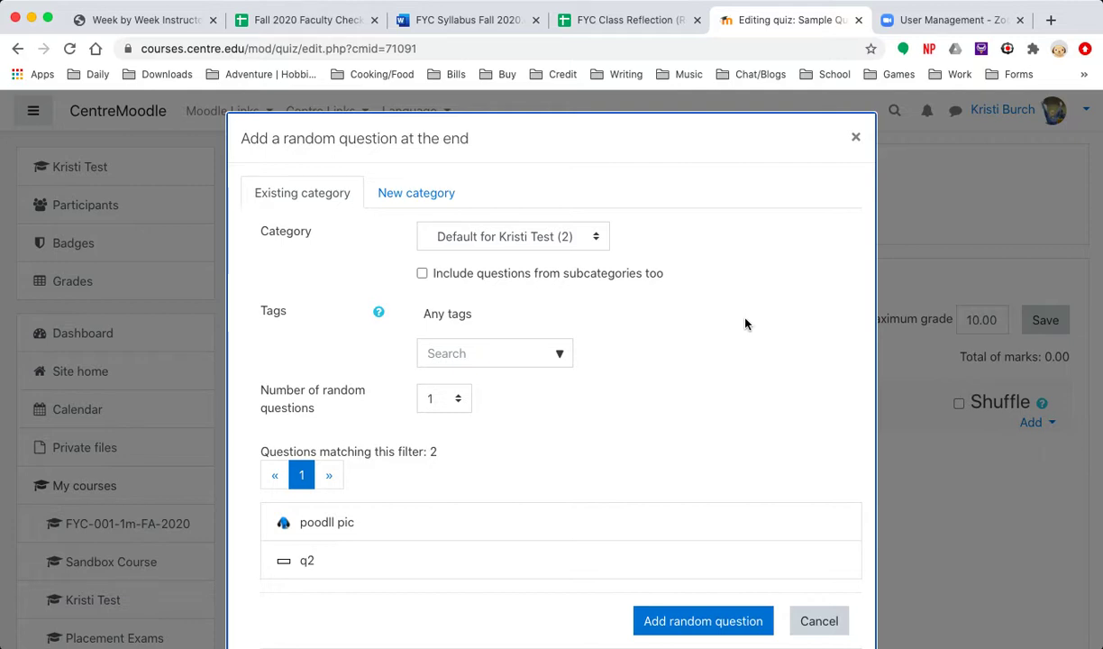
click(497, 232)
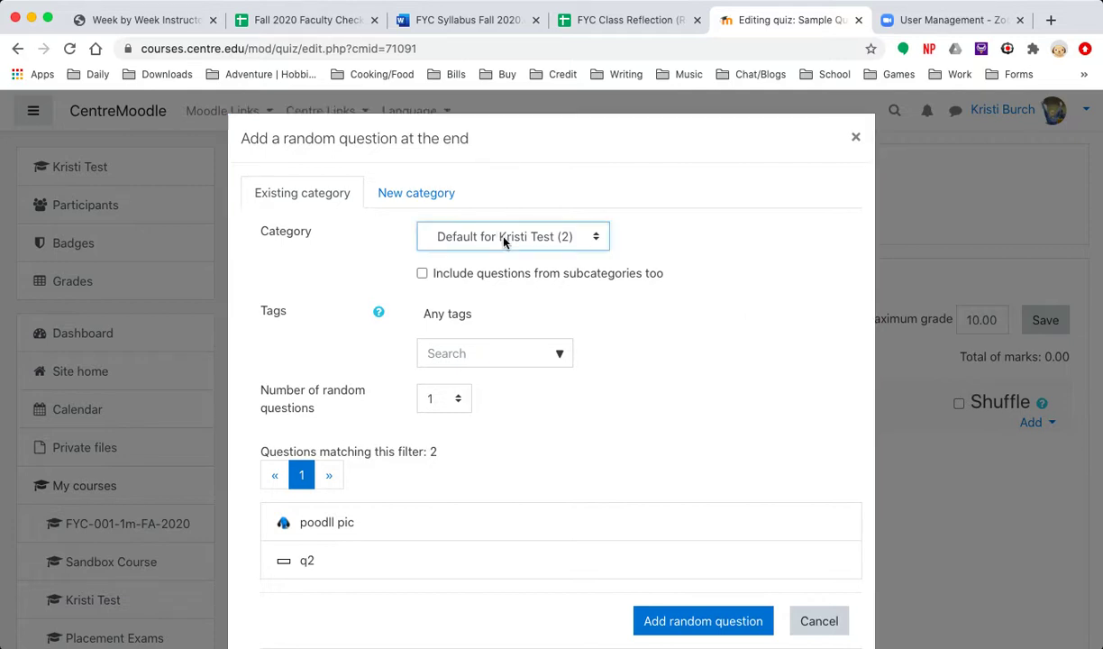
key(e)
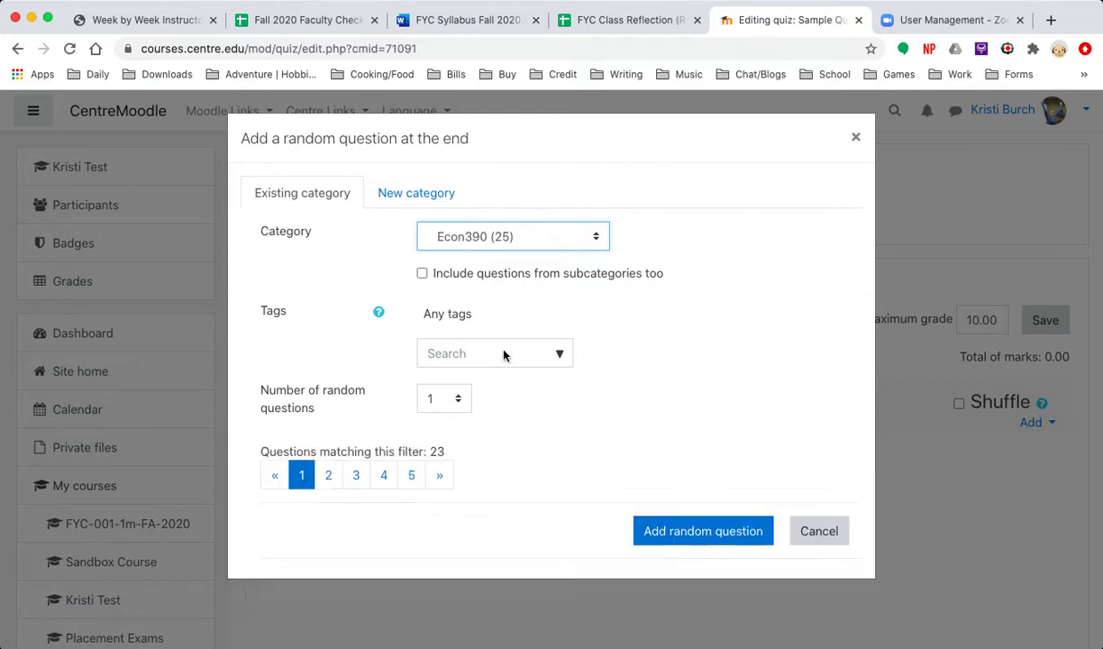
scroll(503, 355, down, 3)
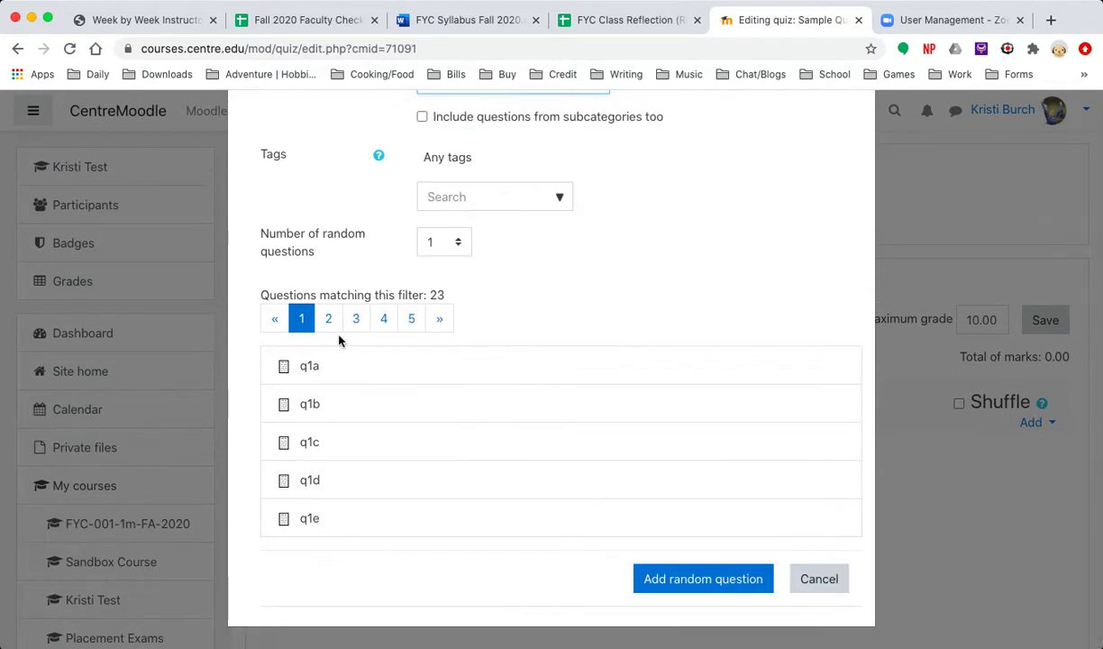
click(462, 249)
click(415, 300)
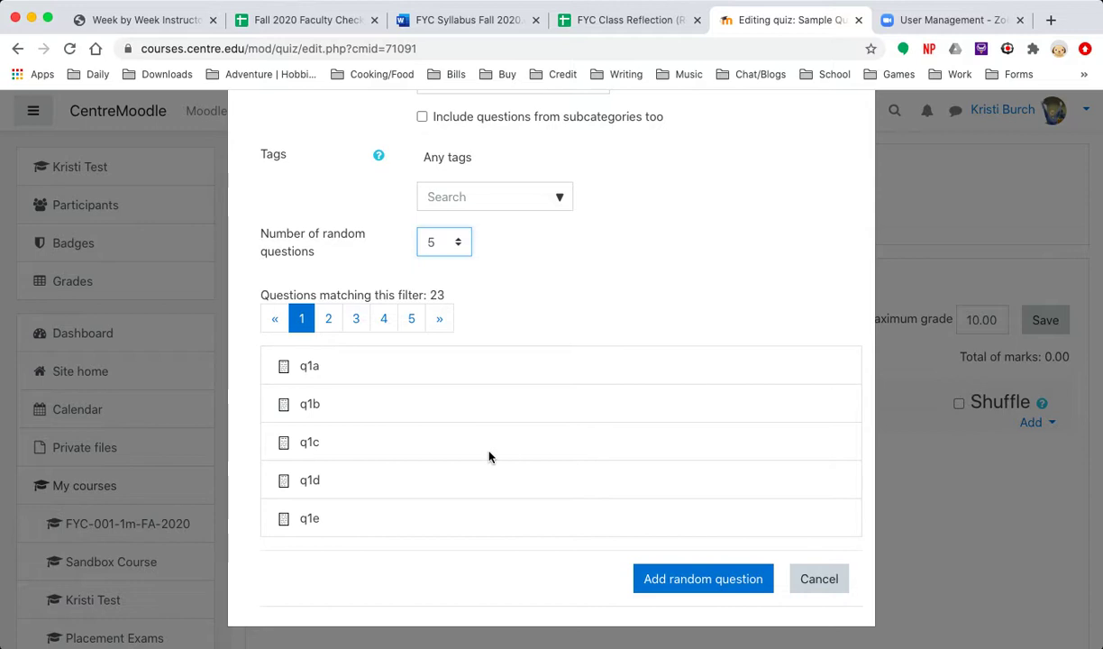
click(714, 579)
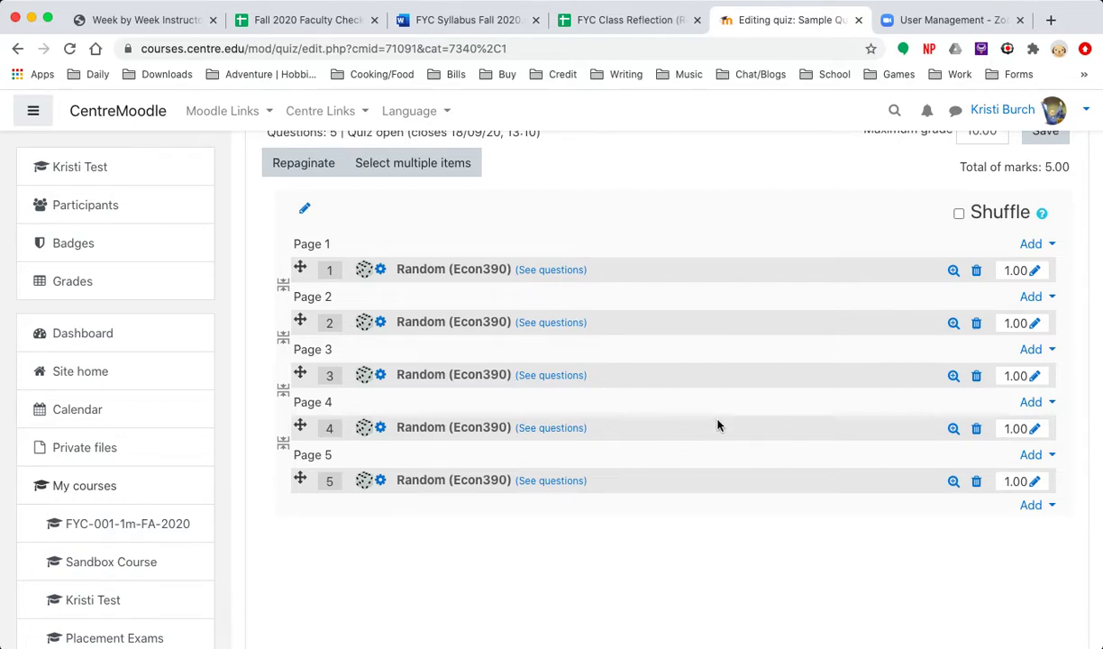
- Set the maximum grade of the Sample Quiz to 5 and save the change
scroll(719, 425, up, 2)
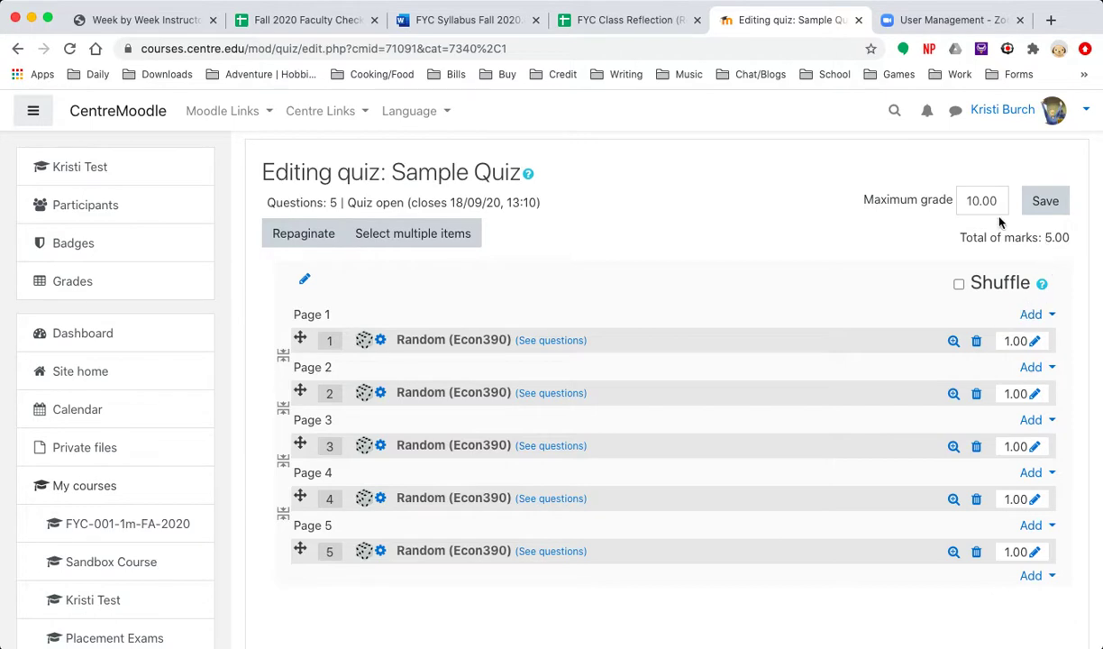
drag(998, 206, 940, 206)
text(5)
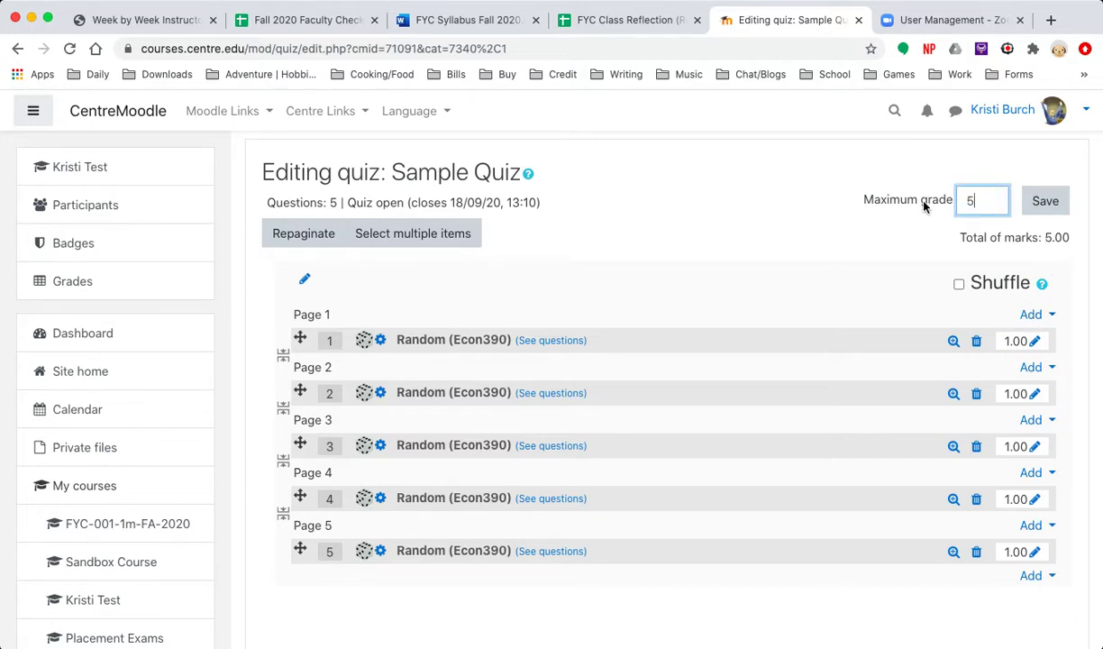
key(Return)
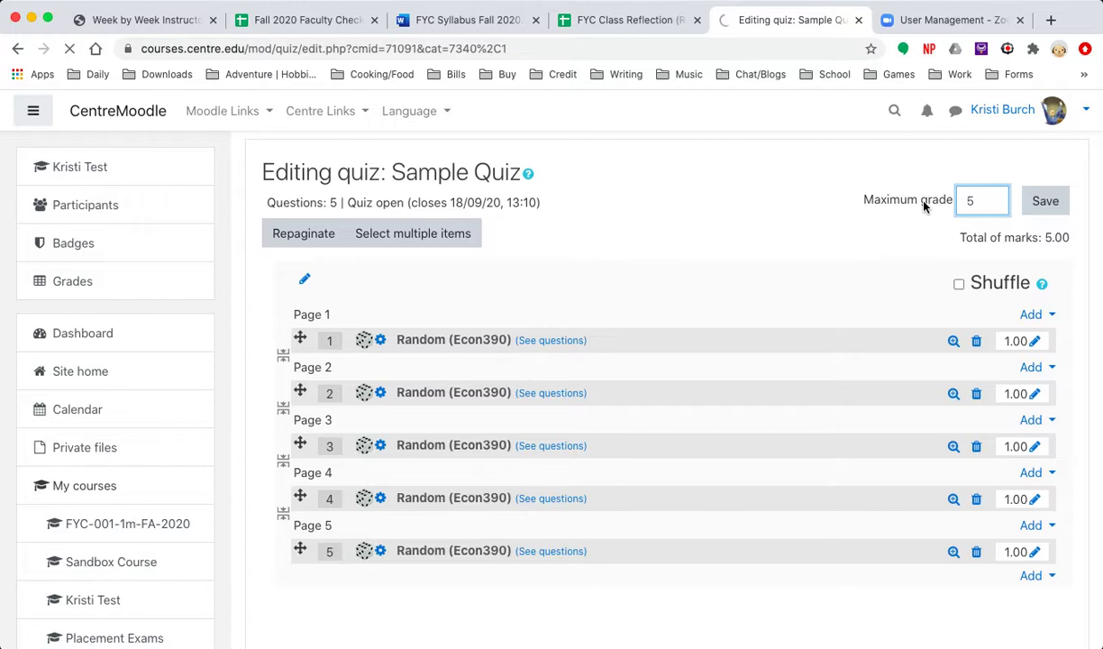